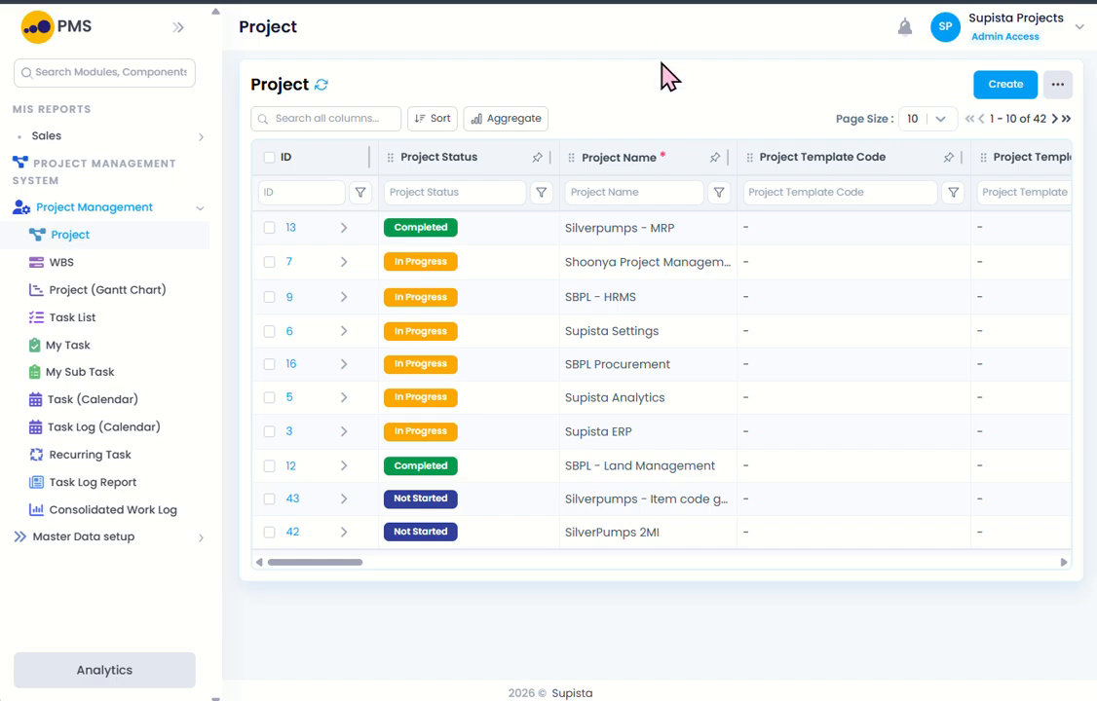
Start a new project record and look over the sections of its entry form.
{"action": "left_click", "coordinate": [998, 110]}
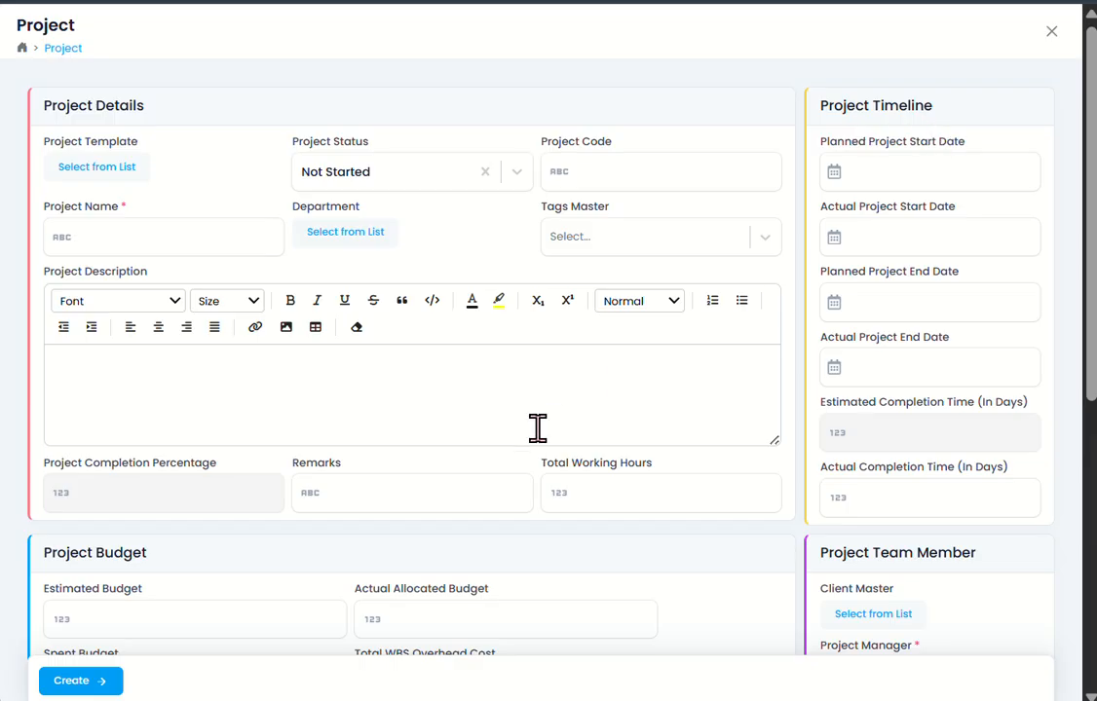
{"action": "scroll", "coordinate": [536, 426], "scroll_direction": "down", "scroll_amount": 3}
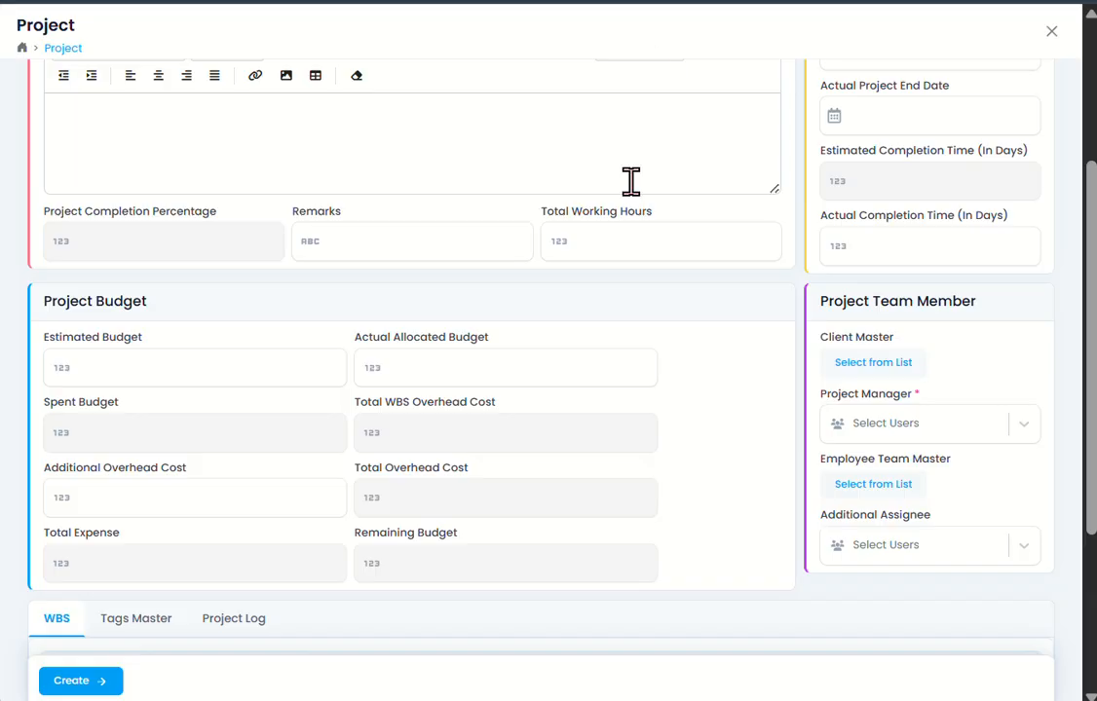
{"action": "scroll", "coordinate": [631, 179], "scroll_direction": "up", "scroll_amount": 1}
{"action": "scroll", "coordinate": [631, 181], "scroll_direction": "up", "scroll_amount": 2}
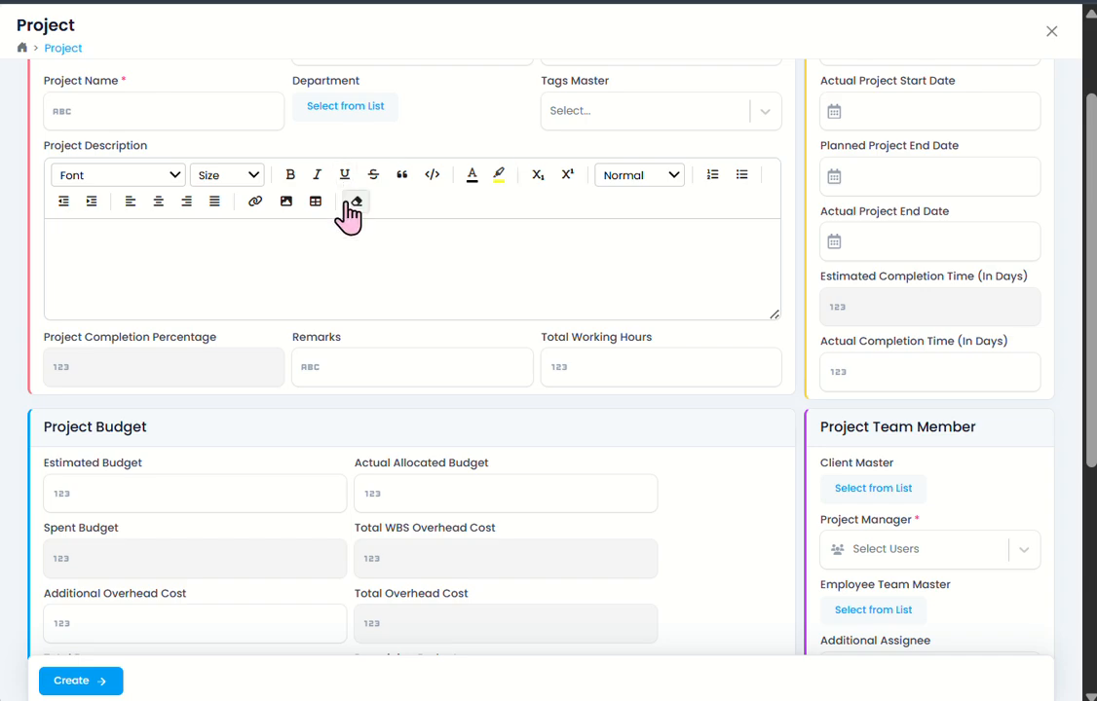
{"action": "scroll", "coordinate": [349, 216], "scroll_direction": "up", "scroll_amount": 2}
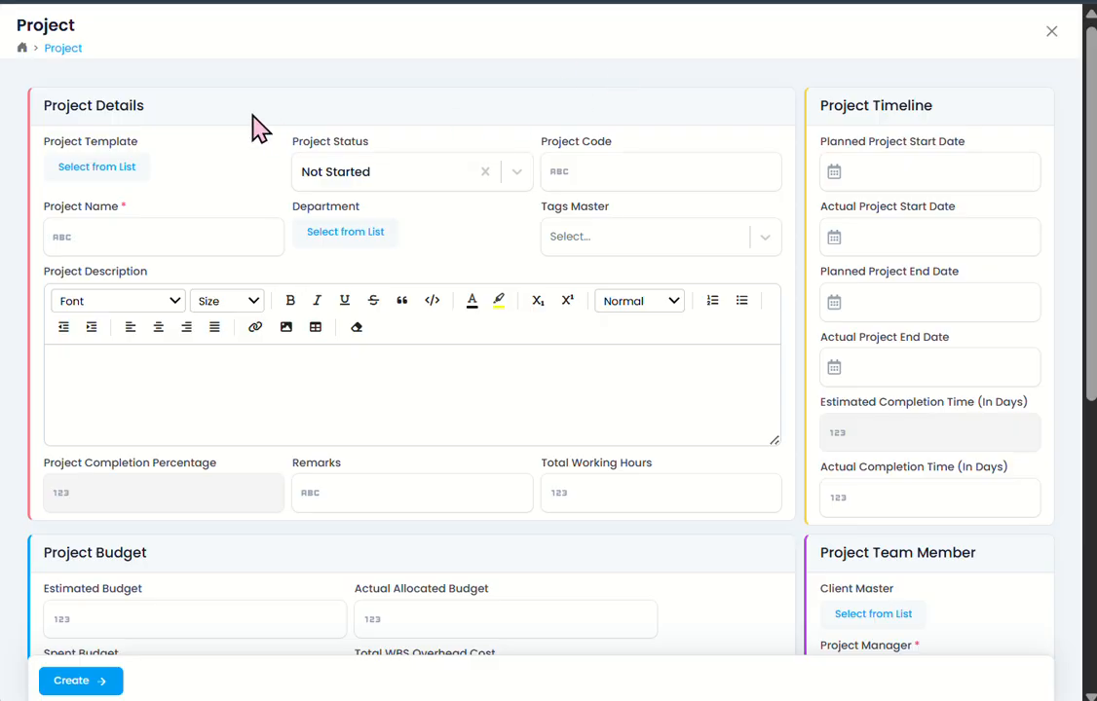
Check the project template list without choosing one, and set the project status to In Progress.
{"action": "left_click", "coordinate": [137, 173]}
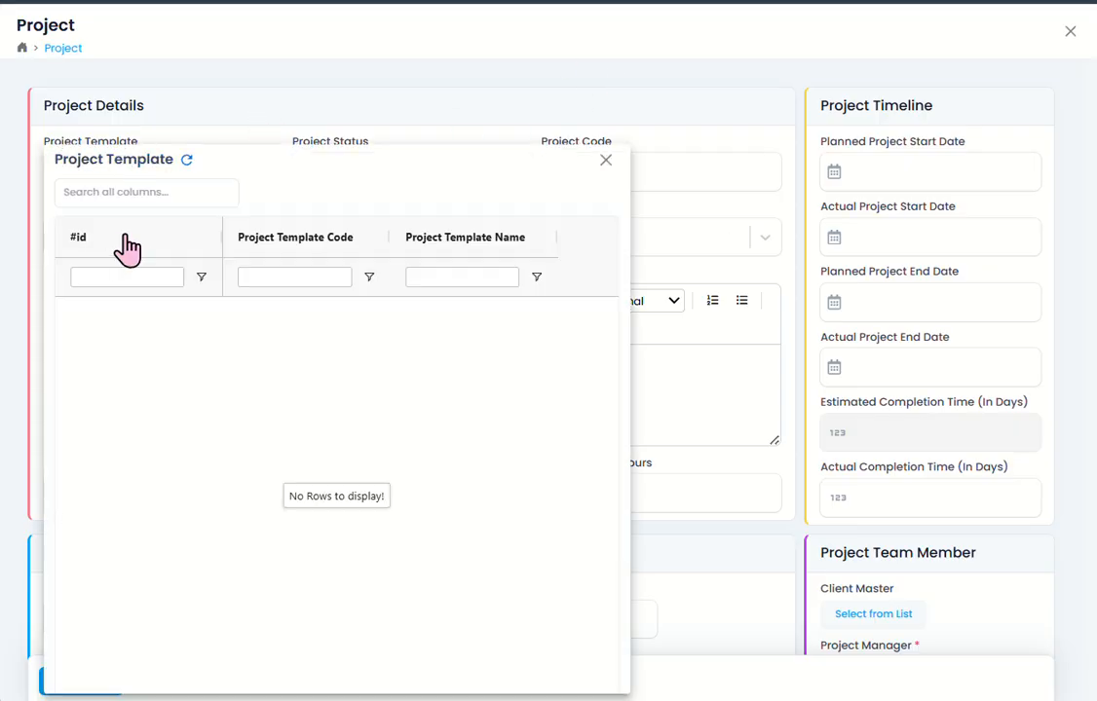
{"action": "left_click", "coordinate": [605, 159]}
{"action": "left_click", "coordinate": [450, 180]}
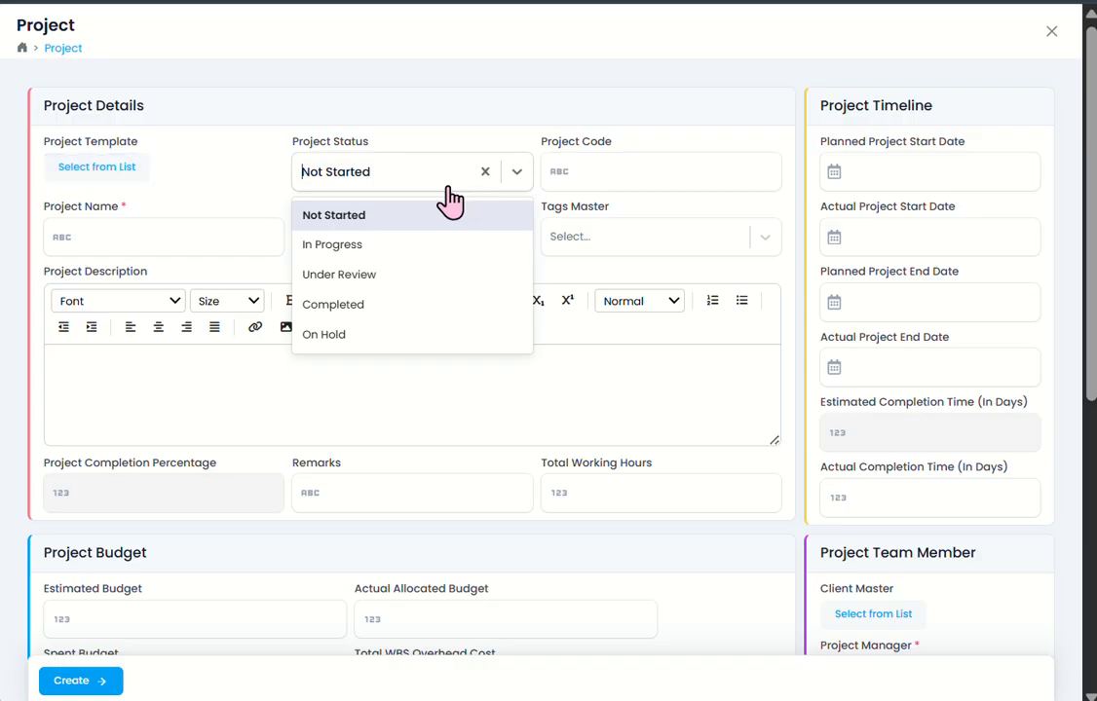
{"action": "left_click", "coordinate": [411, 245]}
Enter P03 as the project code and Project Testing as the project name.
{"action": "left_click", "coordinate": [608, 171]}
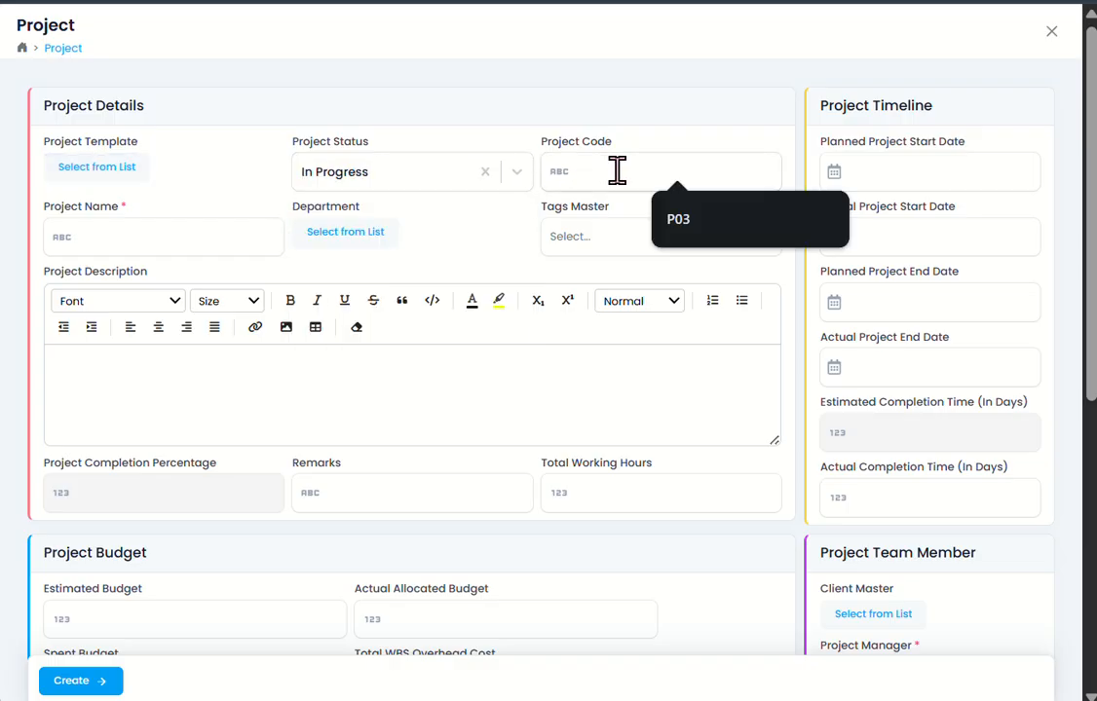
{"action": "left_click", "coordinate": [734, 237]}
{"action": "left_click", "coordinate": [225, 239]}
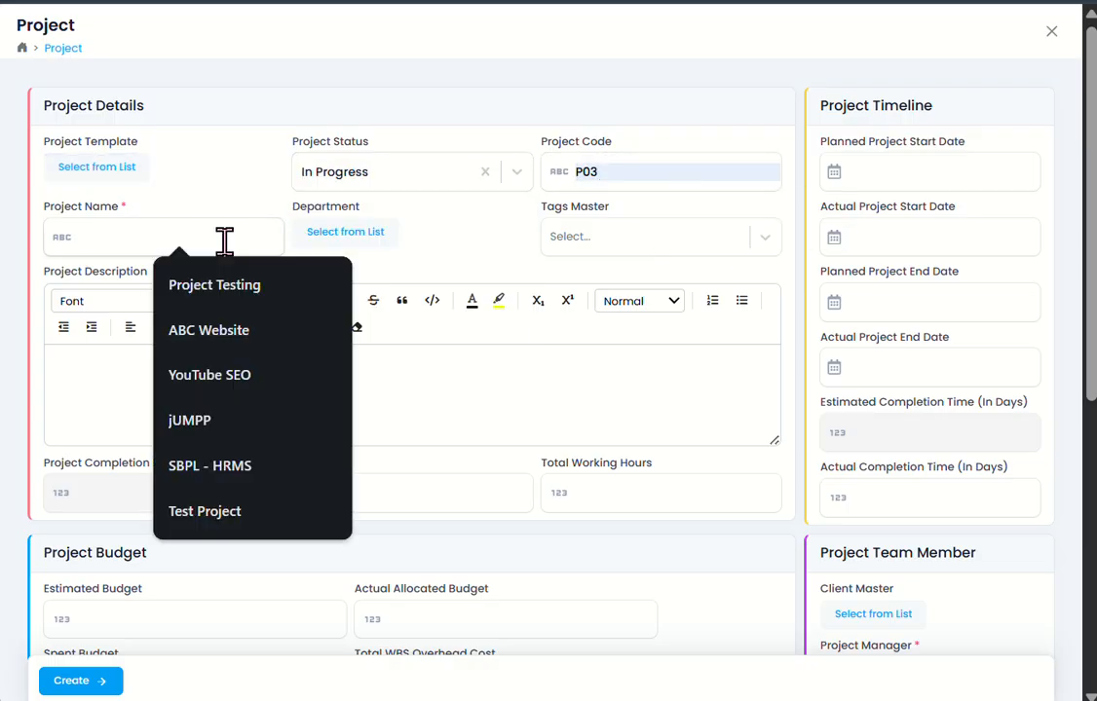
{"action": "left_click", "coordinate": [233, 215]}
Assign the project to the Tech Department and tag it with Projects.
{"action": "left_click", "coordinate": [346, 233]}
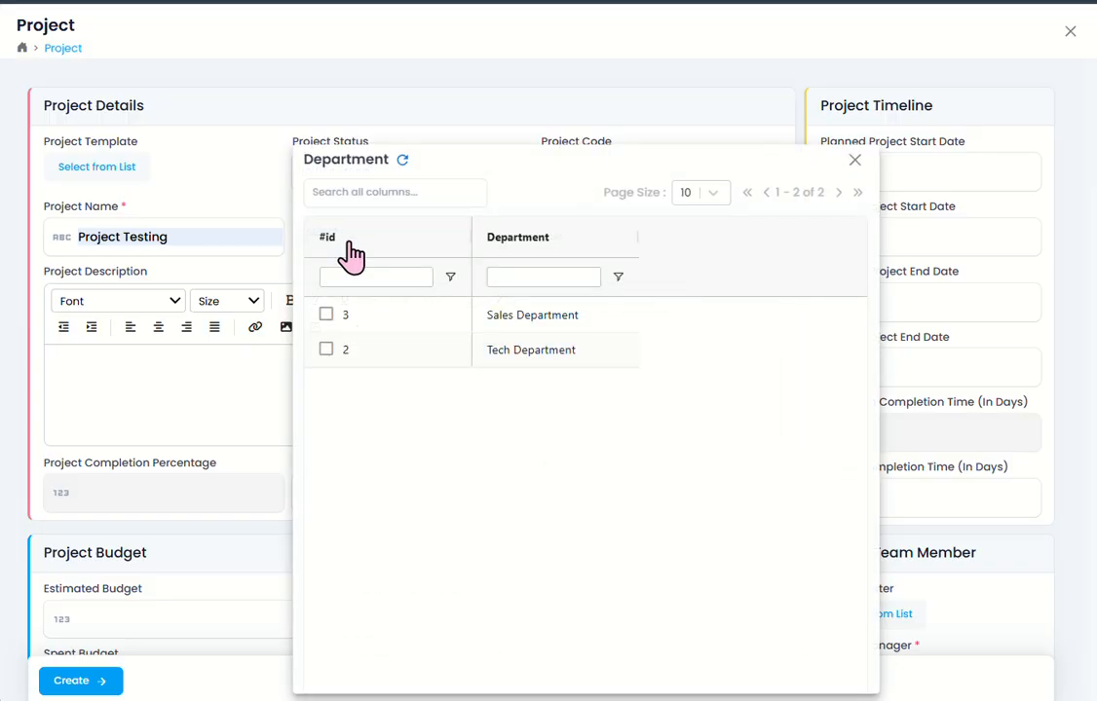
{"action": "left_click", "coordinate": [327, 348]}
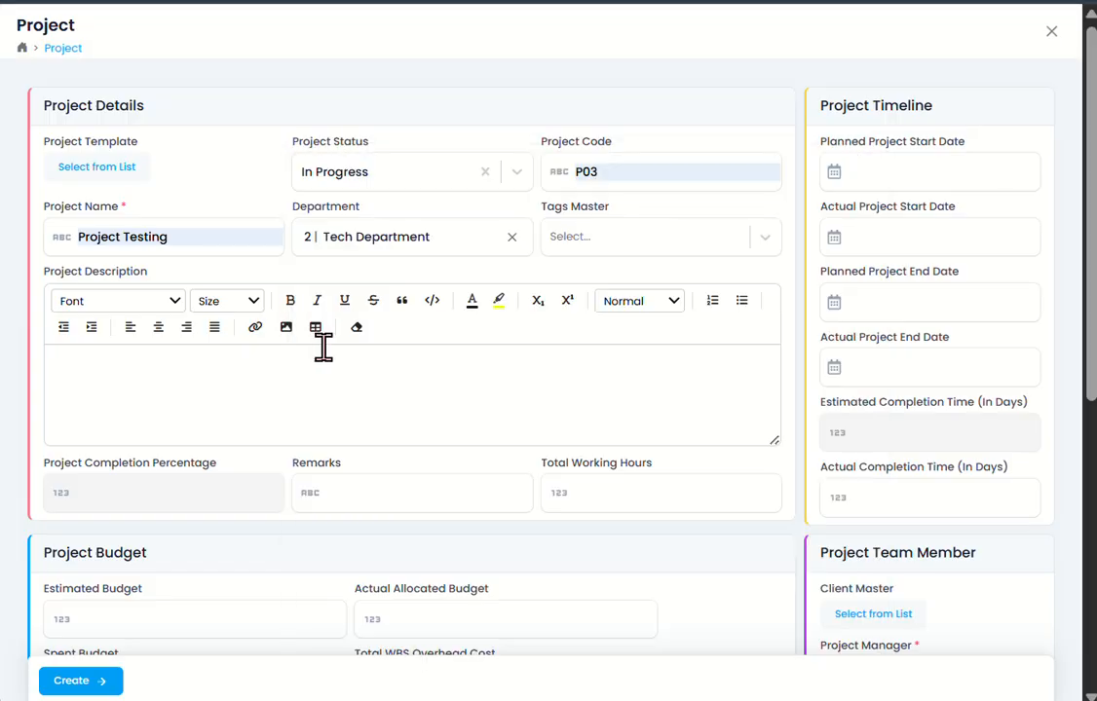
{"action": "left_click", "coordinate": [650, 245]}
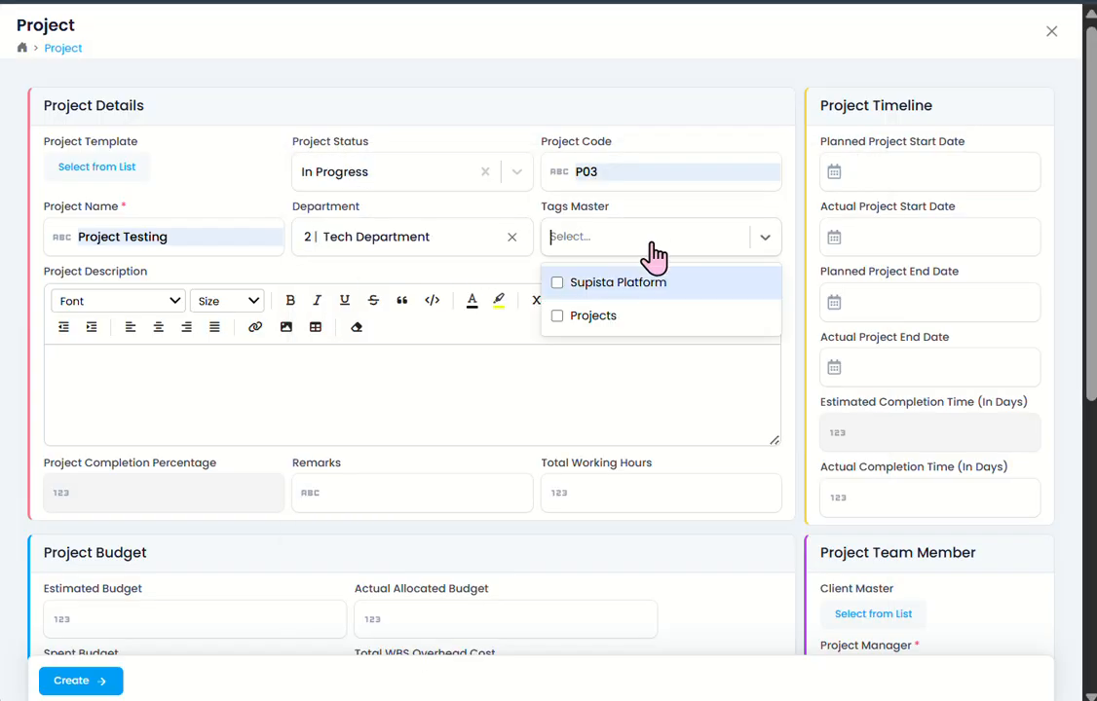
{"action": "left_click", "coordinate": [557, 317]}
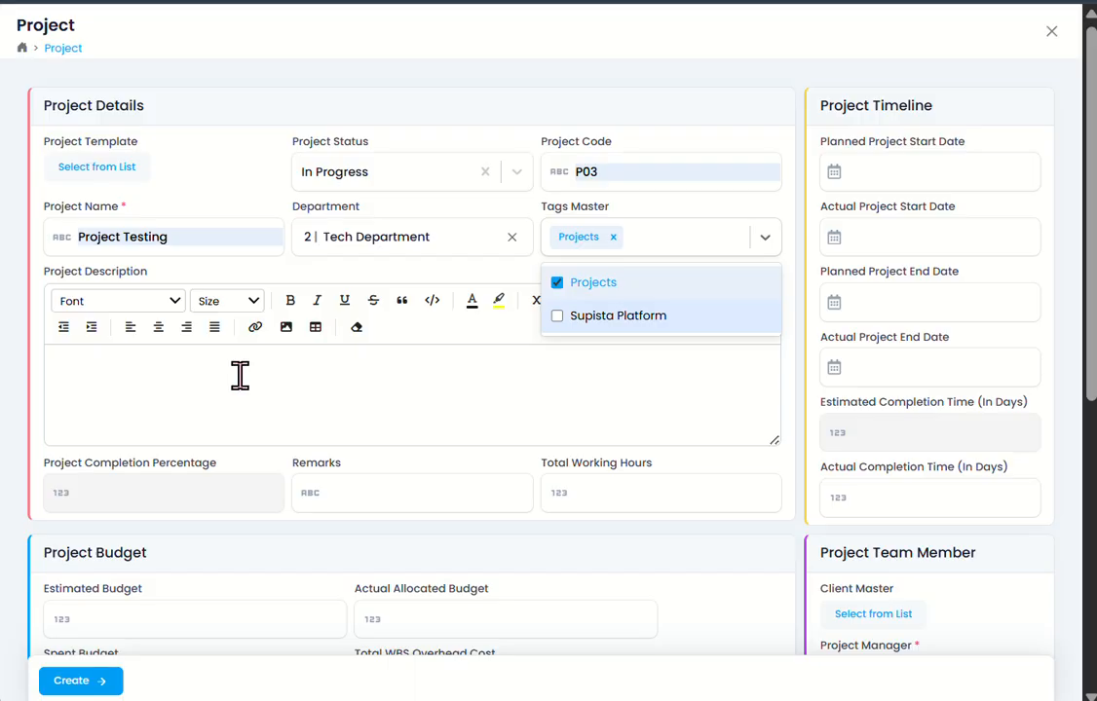
Set the planned project start date to 23-Jul-2026 and the actual project start date to 24-Jul-2026.
{"action": "scroll", "coordinate": [243, 370], "scroll_direction": "down", "scroll_amount": 4}
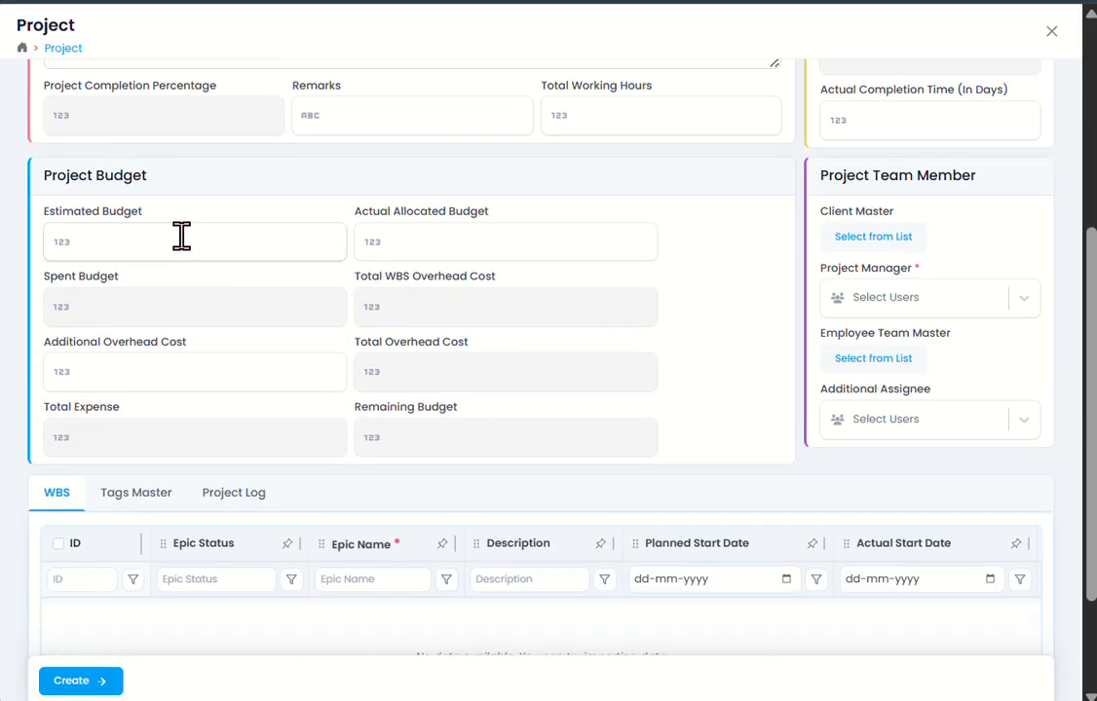
{"action": "scroll", "coordinate": [389, 253], "scroll_direction": "up", "scroll_amount": 5}
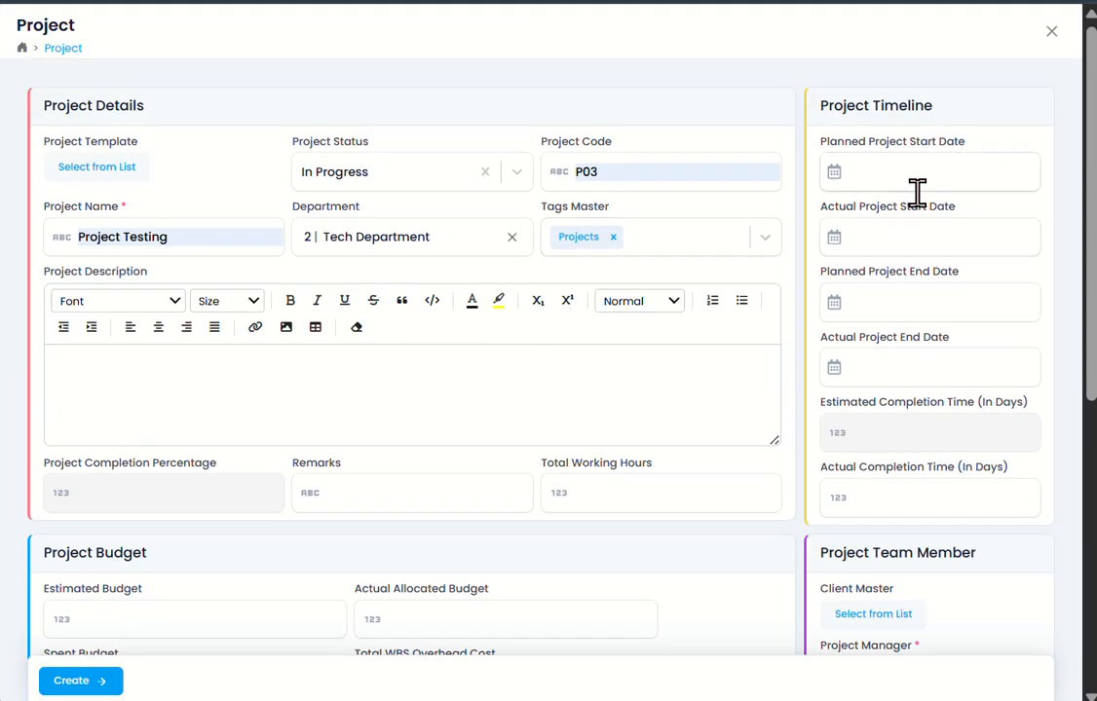
{"action": "left_click", "coordinate": [905, 171]}
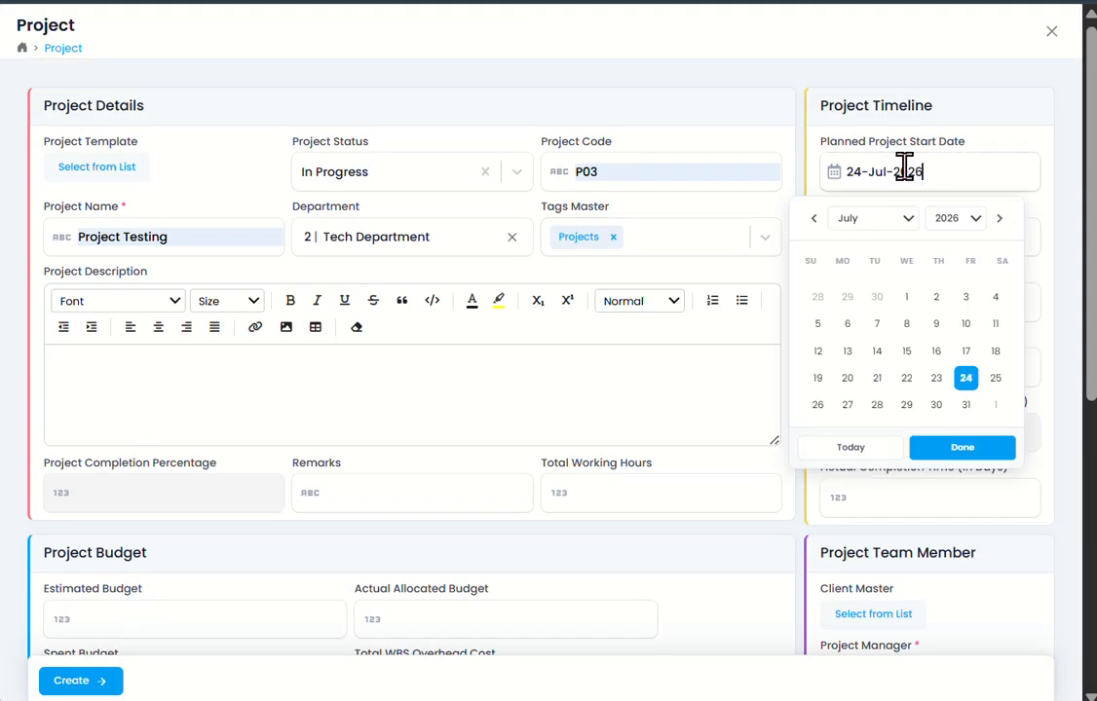
{"action": "left_click", "coordinate": [936, 379]}
{"action": "left_click", "coordinate": [1047, 244]}
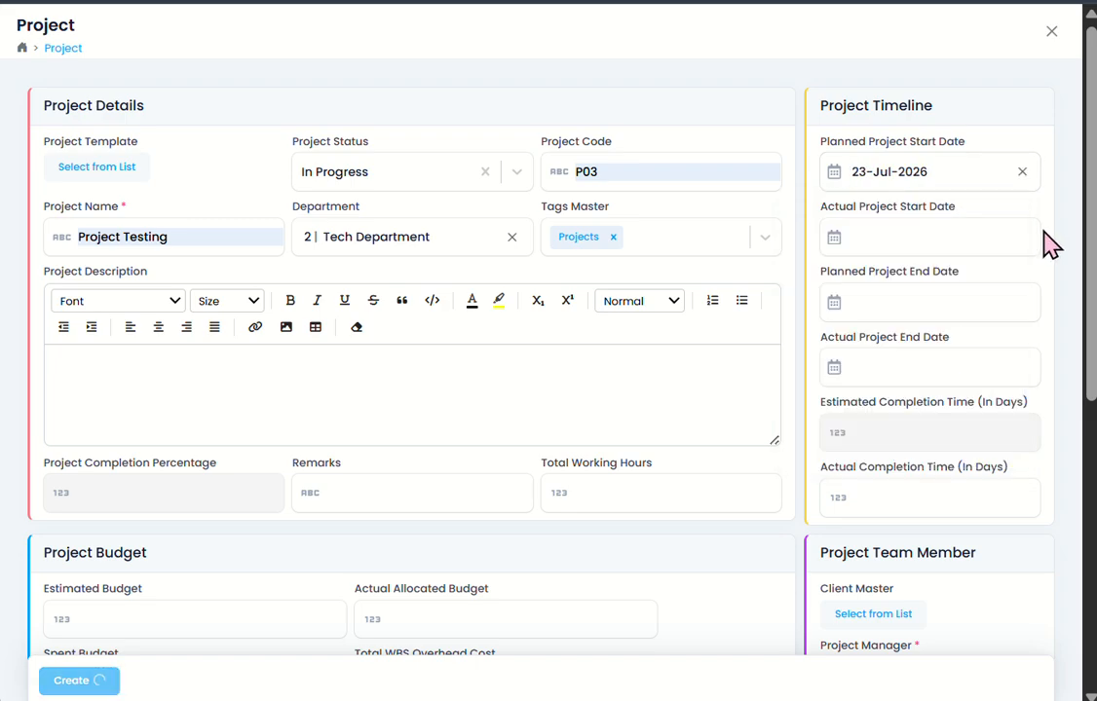
{"action": "left_click", "coordinate": [994, 242]}
{"action": "left_click", "coordinate": [967, 457]}
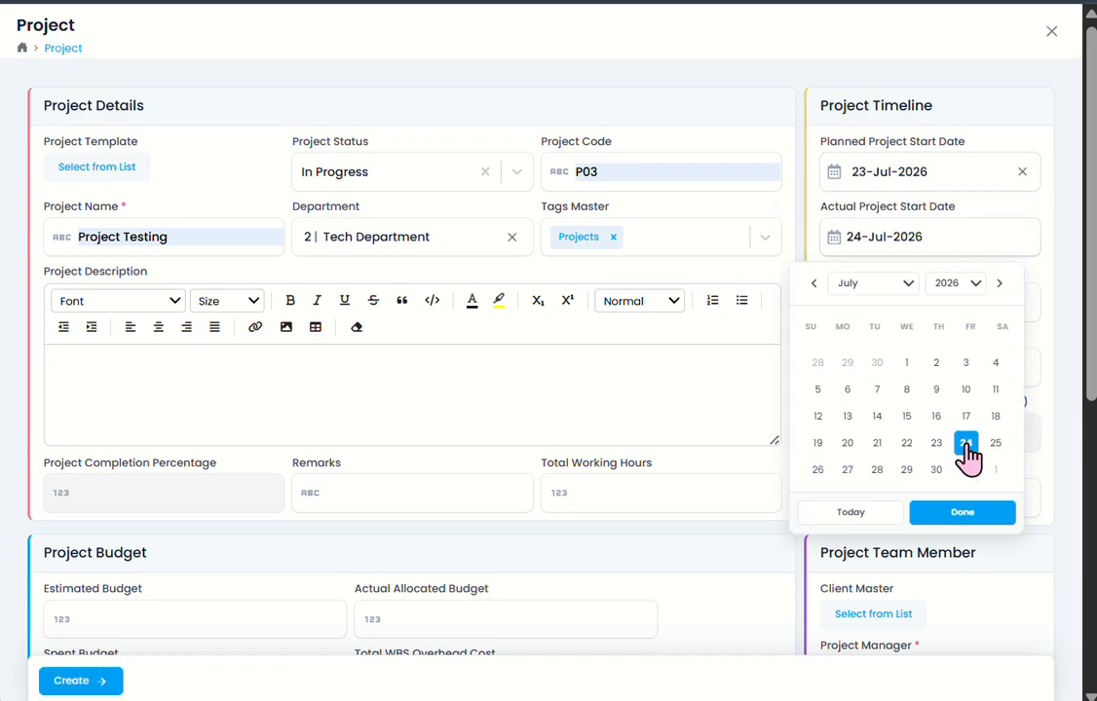
{"action": "left_click", "coordinate": [1066, 300]}
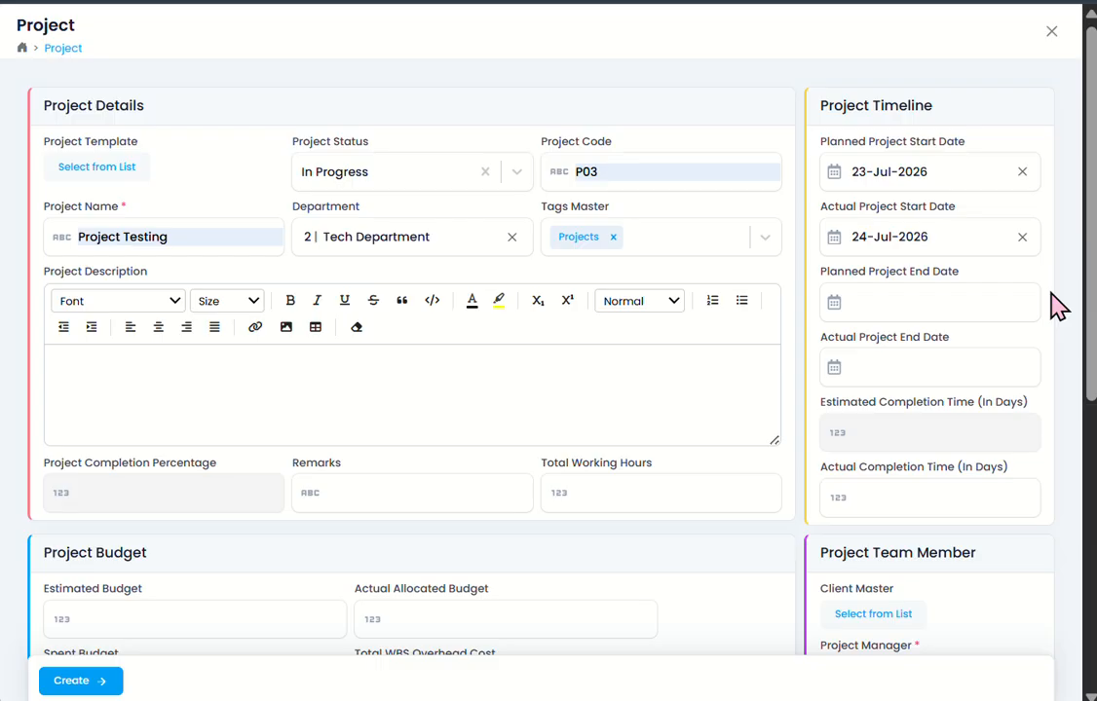
Set the planned project end date to 25-Jul-2026 and leave the actual project end date empty.
{"action": "left_click", "coordinate": [984, 307]}
{"action": "left_click", "coordinate": [993, 505]}
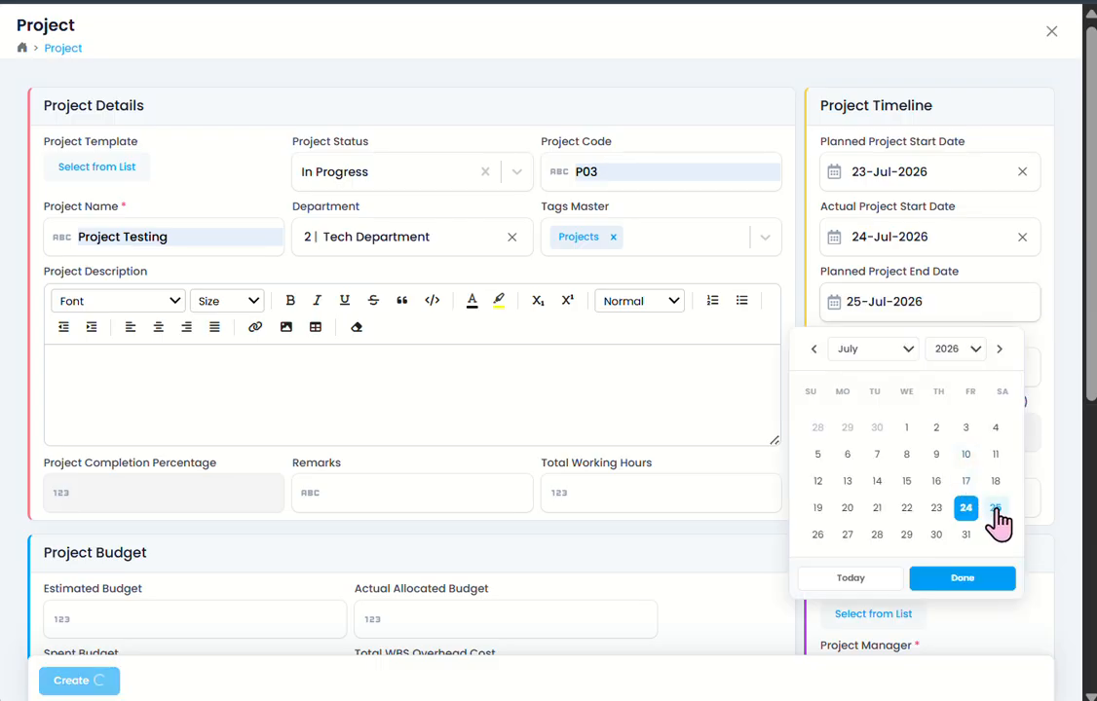
{"action": "left_click", "coordinate": [1052, 351]}
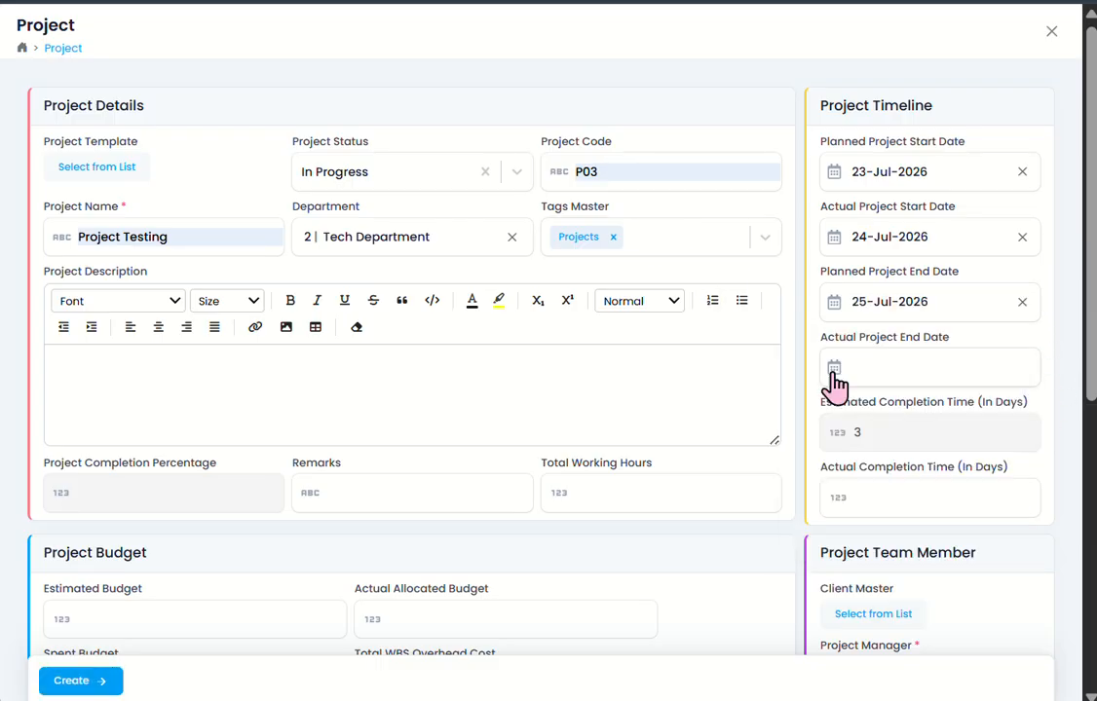
{"action": "left_click", "coordinate": [873, 382]}
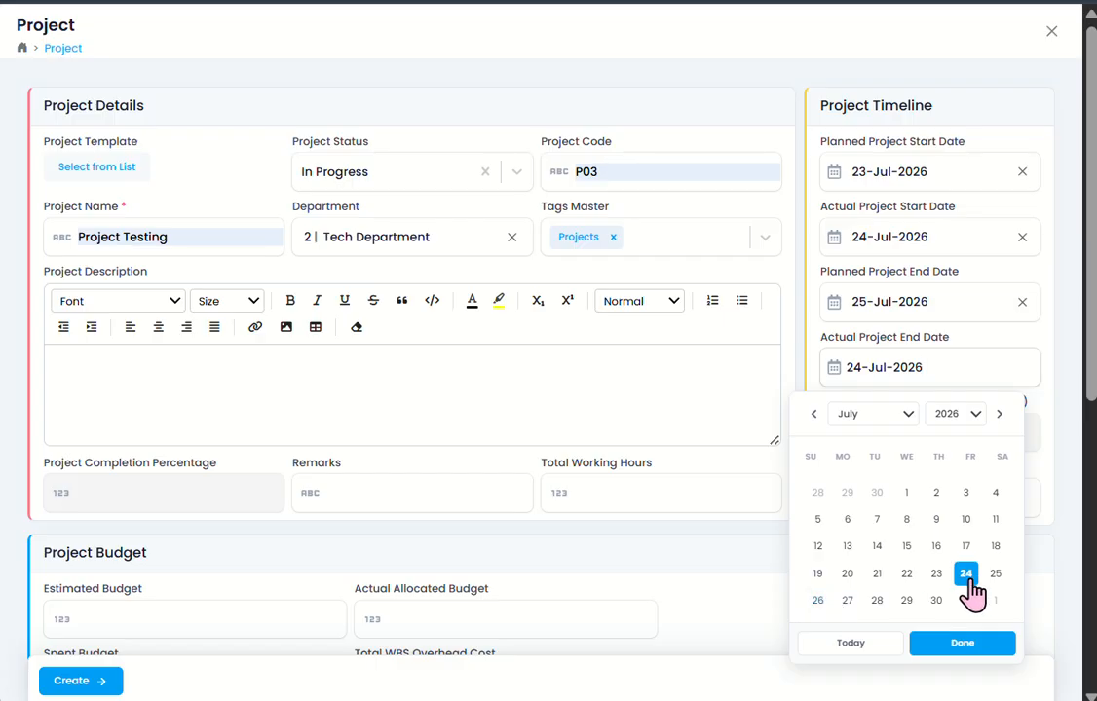
{"action": "left_click", "coordinate": [740, 526]}
Examine the project form's timeline, budget, team member and WBS sections.
{"action": "scroll", "coordinate": [693, 406], "scroll_direction": "down", "scroll_amount": 3}
{"action": "scroll", "coordinate": [682, 358], "scroll_direction": "down", "scroll_amount": 3}
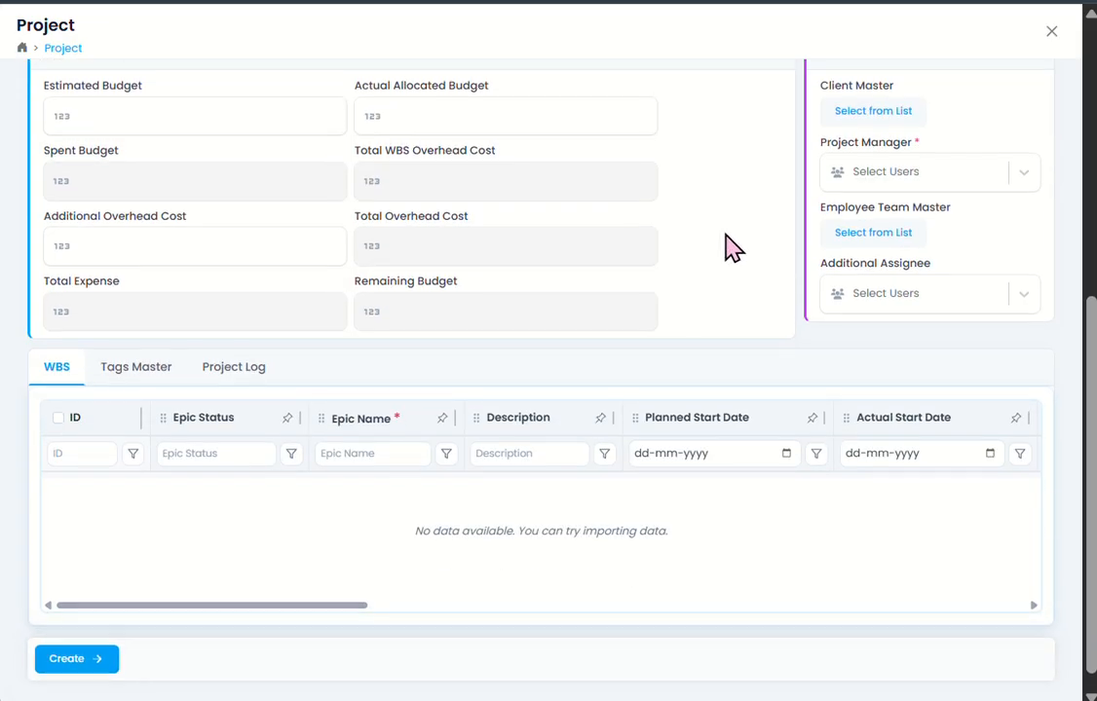
{"action": "scroll", "coordinate": [693, 262], "scroll_direction": "up", "scroll_amount": 2}
{"action": "scroll", "coordinate": [463, 300], "scroll_direction": "up", "scroll_amount": 4}
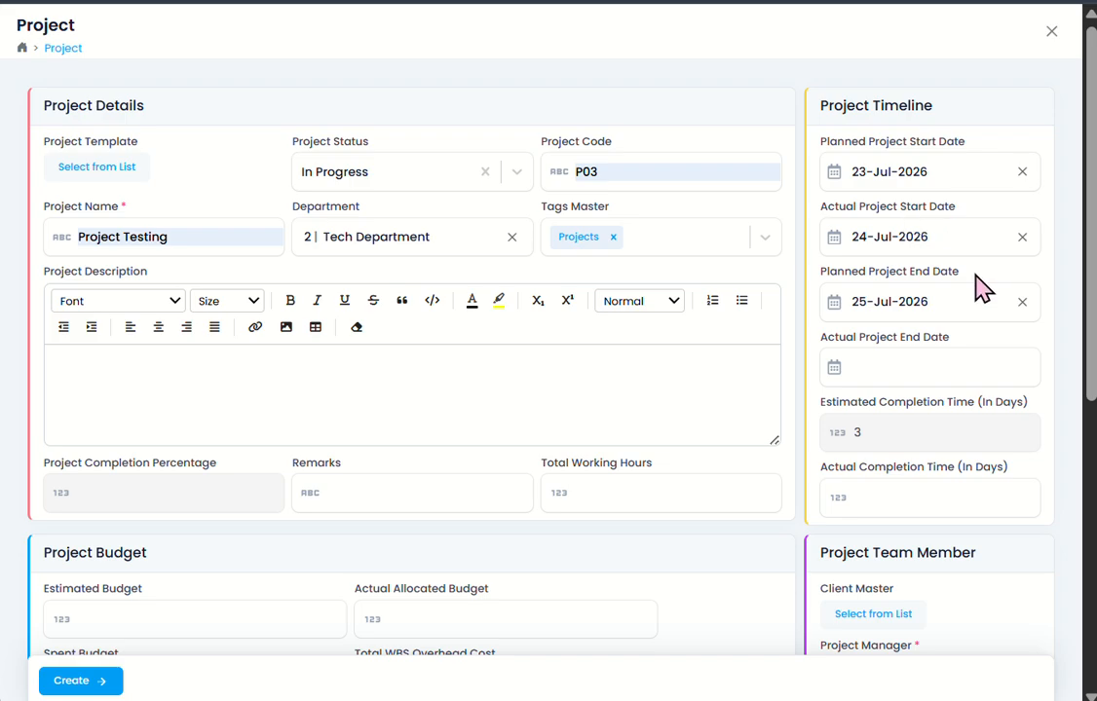
{"action": "scroll", "coordinate": [982, 288], "scroll_direction": "down", "scroll_amount": 1}
{"action": "scroll", "coordinate": [982, 289], "scroll_direction": "down", "scroll_amount": 1}
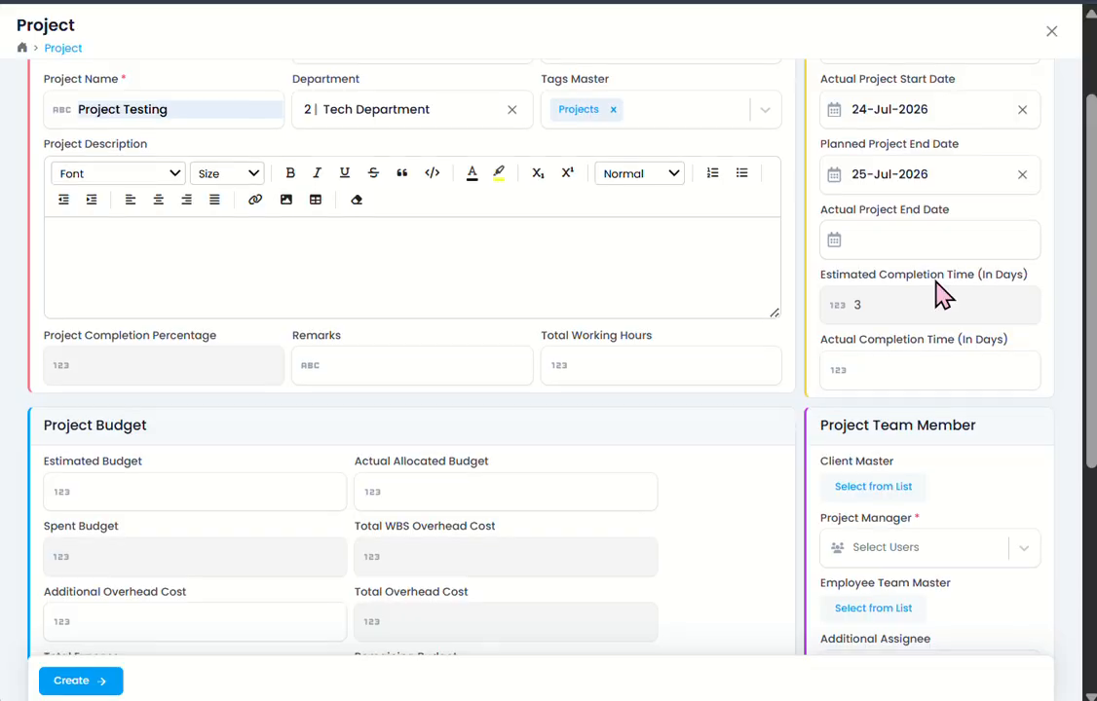
{"action": "scroll", "coordinate": [942, 289], "scroll_direction": "down", "scroll_amount": 2}
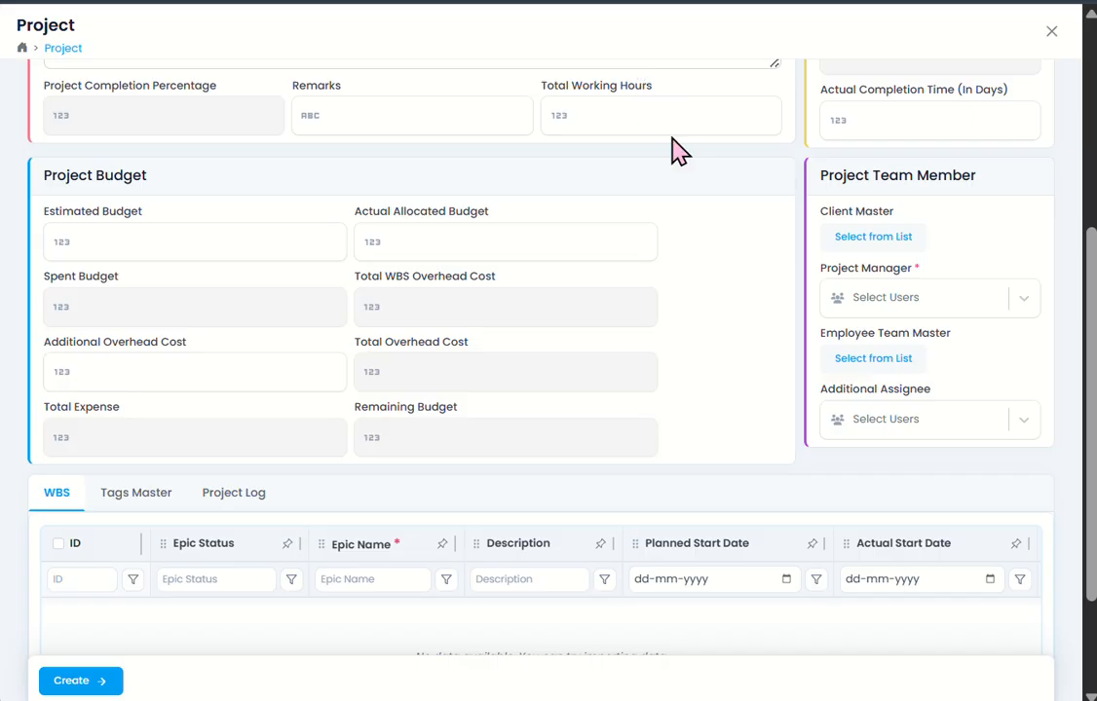
Assign the first user in the list as the project manager.
{"action": "left_click", "coordinate": [863, 303]}
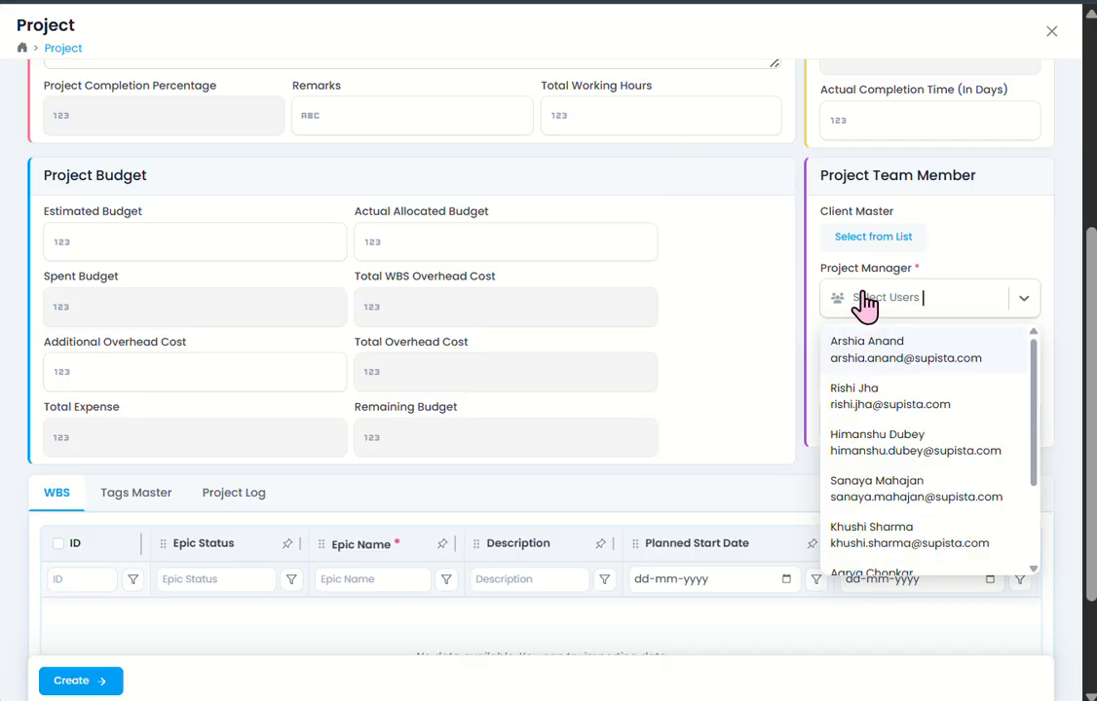
{"action": "left_click", "coordinate": [845, 351]}
{"action": "scroll", "coordinate": [773, 312], "scroll_direction": "down", "scroll_amount": 1}
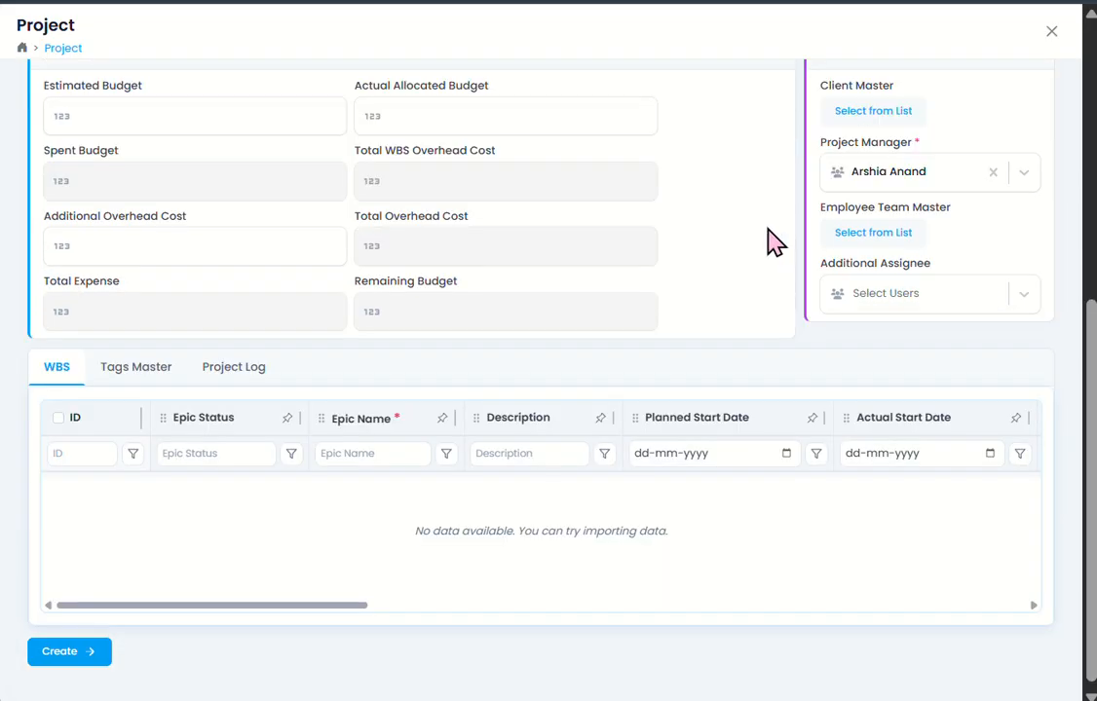
{"action": "scroll", "coordinate": [768, 239], "scroll_direction": "up", "scroll_amount": 1}
Look through the employee team list and the additional assignee choices without selecting any.
{"action": "left_click", "coordinate": [835, 362]}
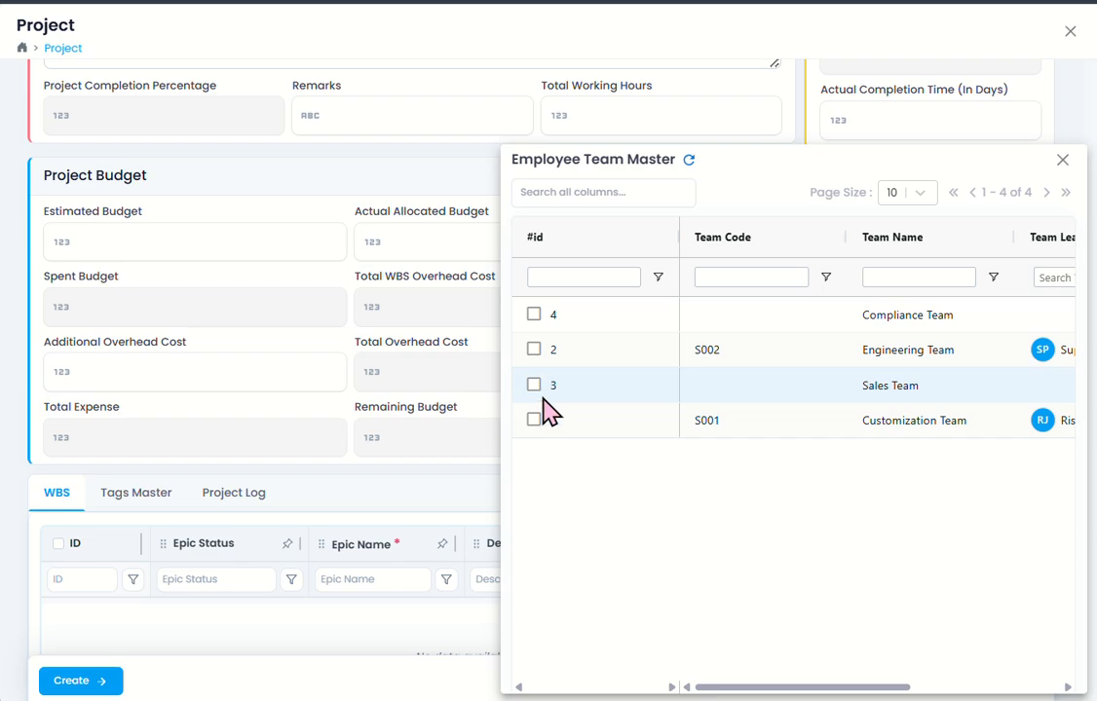
{"action": "left_click", "coordinate": [487, 185]}
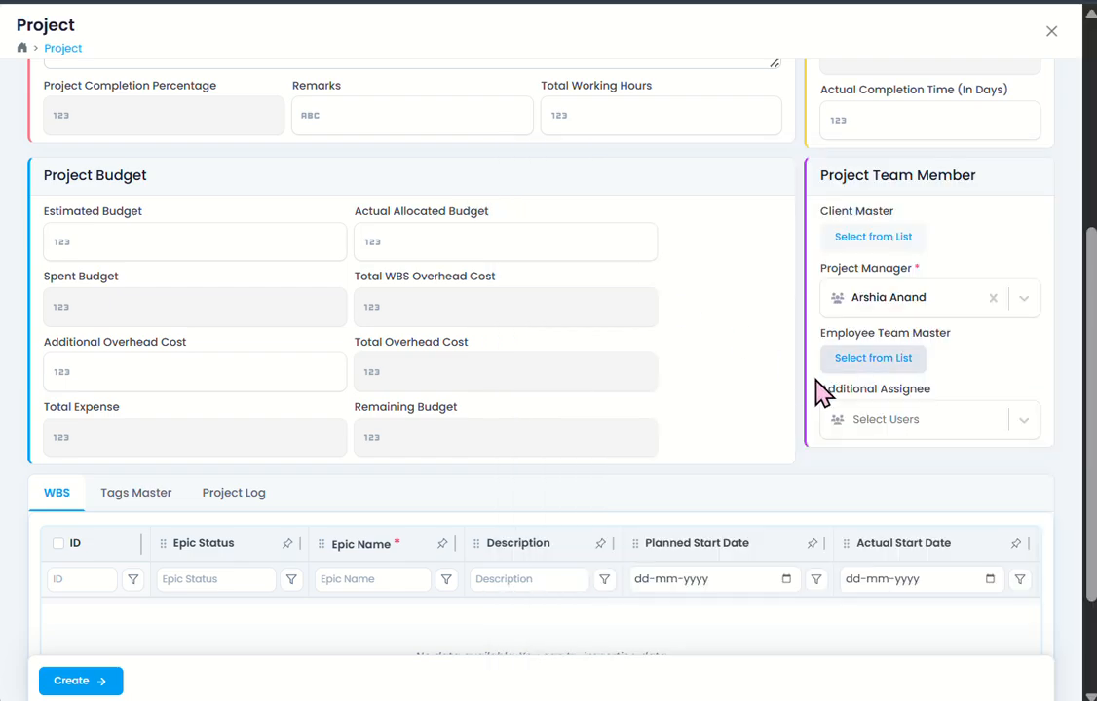
{"action": "scroll", "coordinate": [886, 390], "scroll_direction": "down", "scroll_amount": 2}
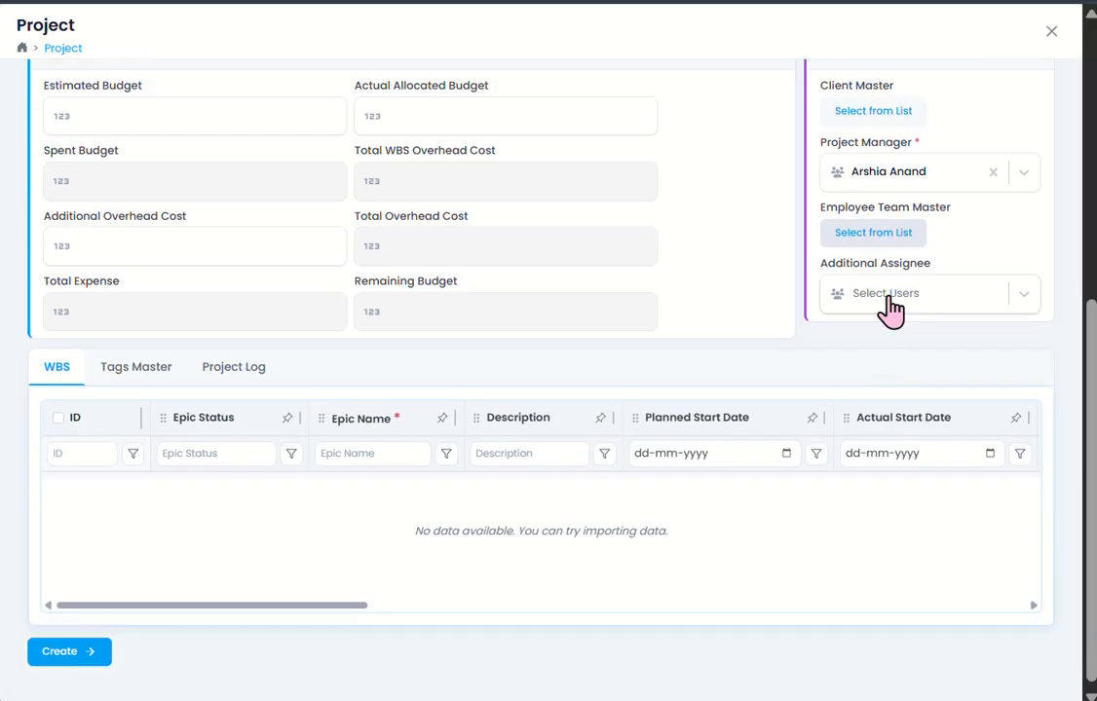
{"action": "left_click", "coordinate": [891, 304]}
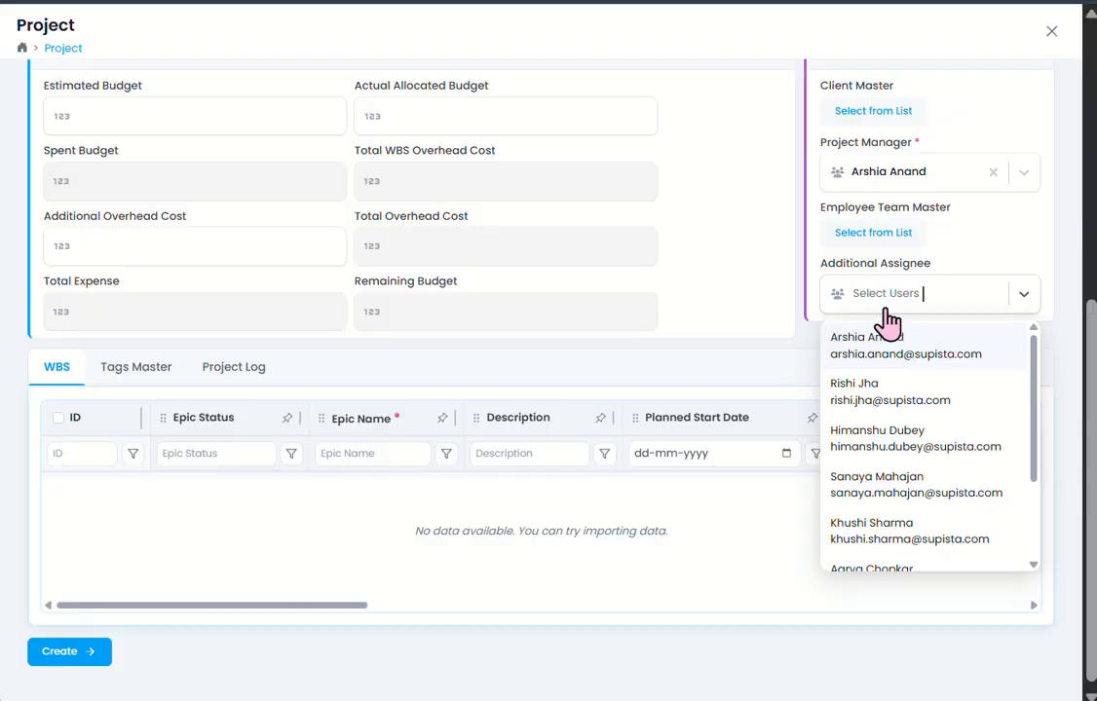
{"action": "left_click", "coordinate": [787, 342]}
Try to create the project with the form's current entries.
{"action": "scroll", "coordinate": [791, 342], "scroll_direction": "up", "scroll_amount": 3}
{"action": "scroll", "coordinate": [816, 341], "scroll_direction": "up", "scroll_amount": 4}
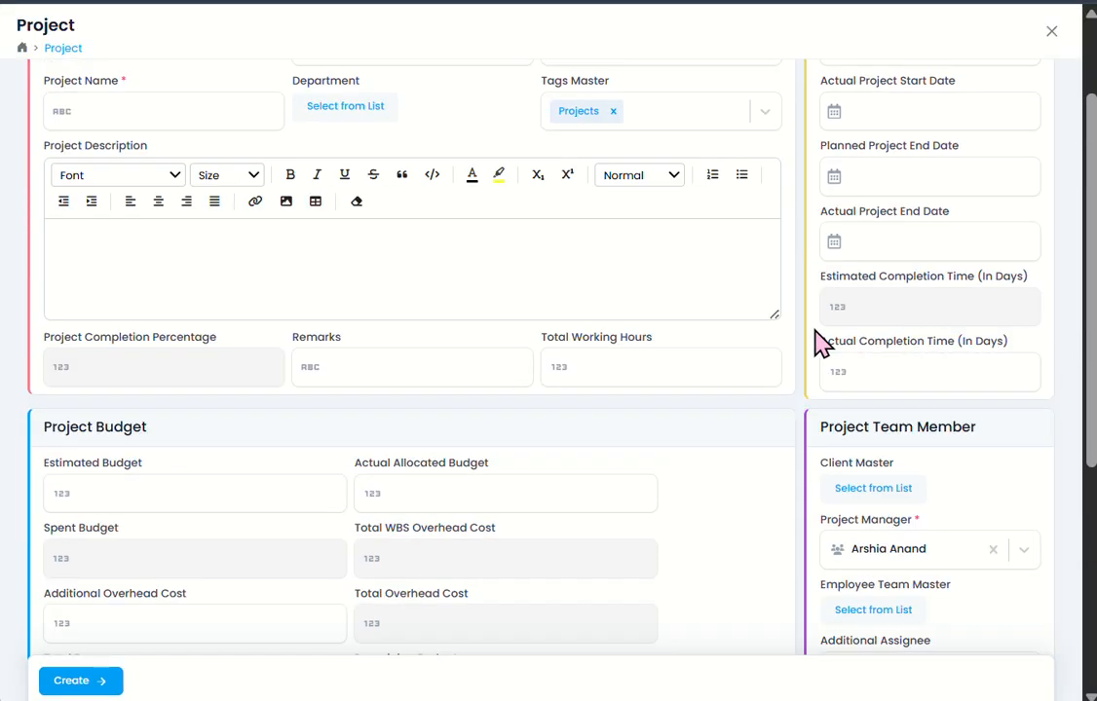
{"action": "scroll", "coordinate": [799, 245], "scroll_direction": "down", "scroll_amount": 8}
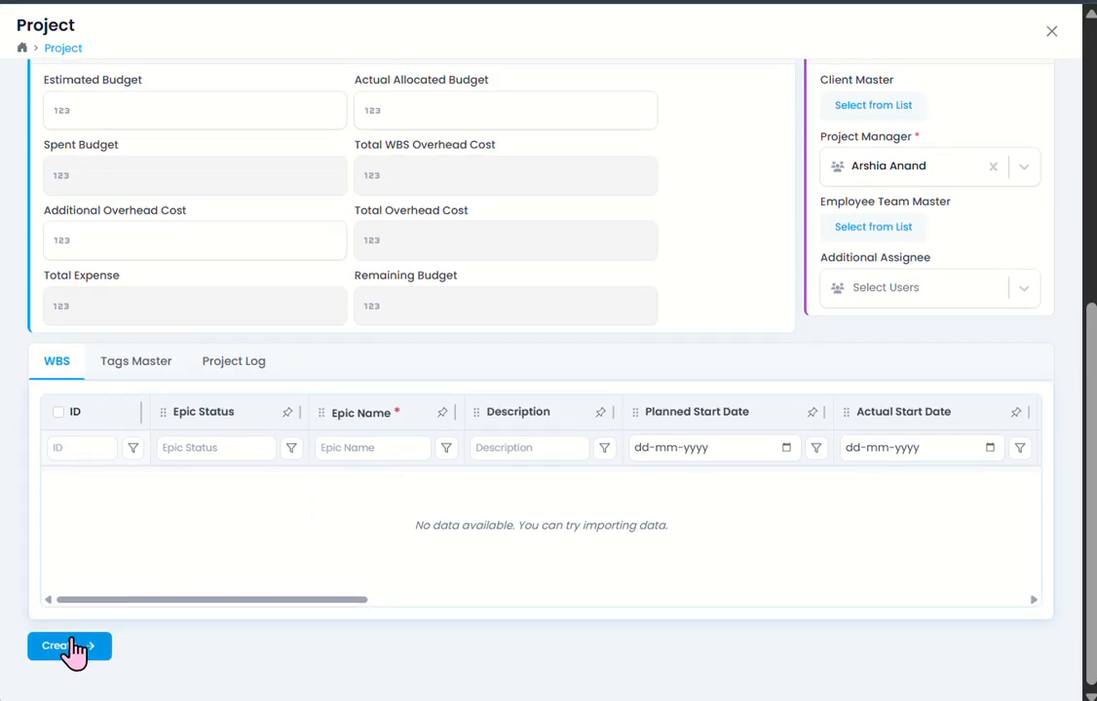
{"action": "left_click", "coordinate": [70, 646]}
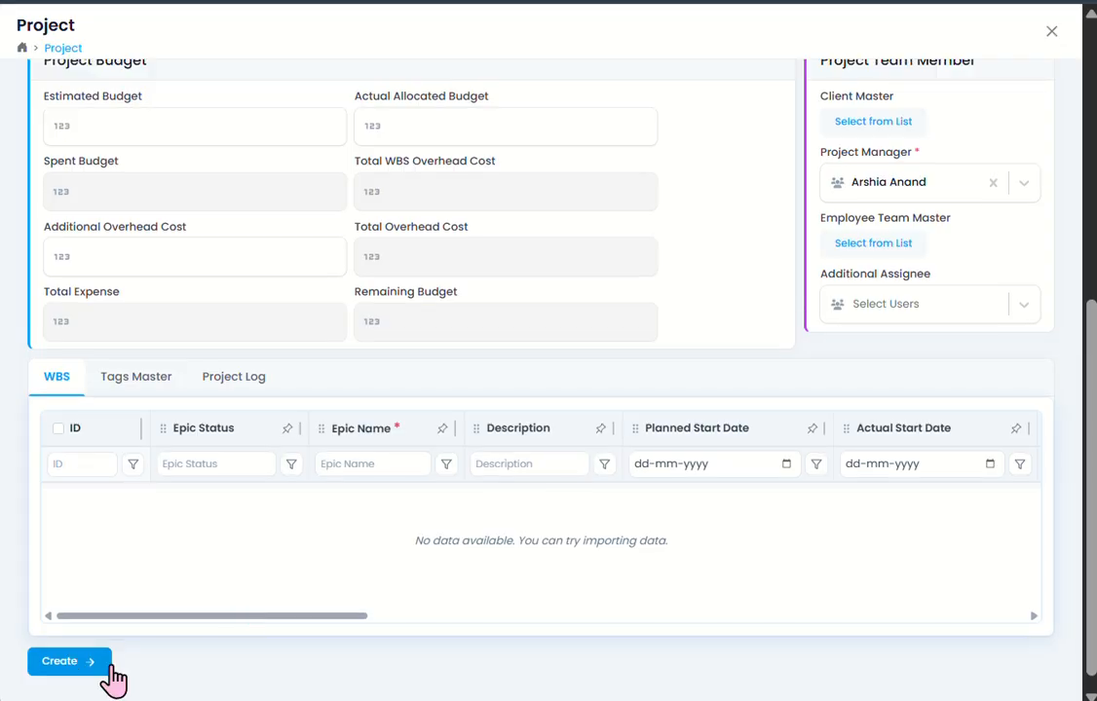
Name the project Project Testing, create its record and close the form.
{"action": "left_click", "coordinate": [124, 238]}
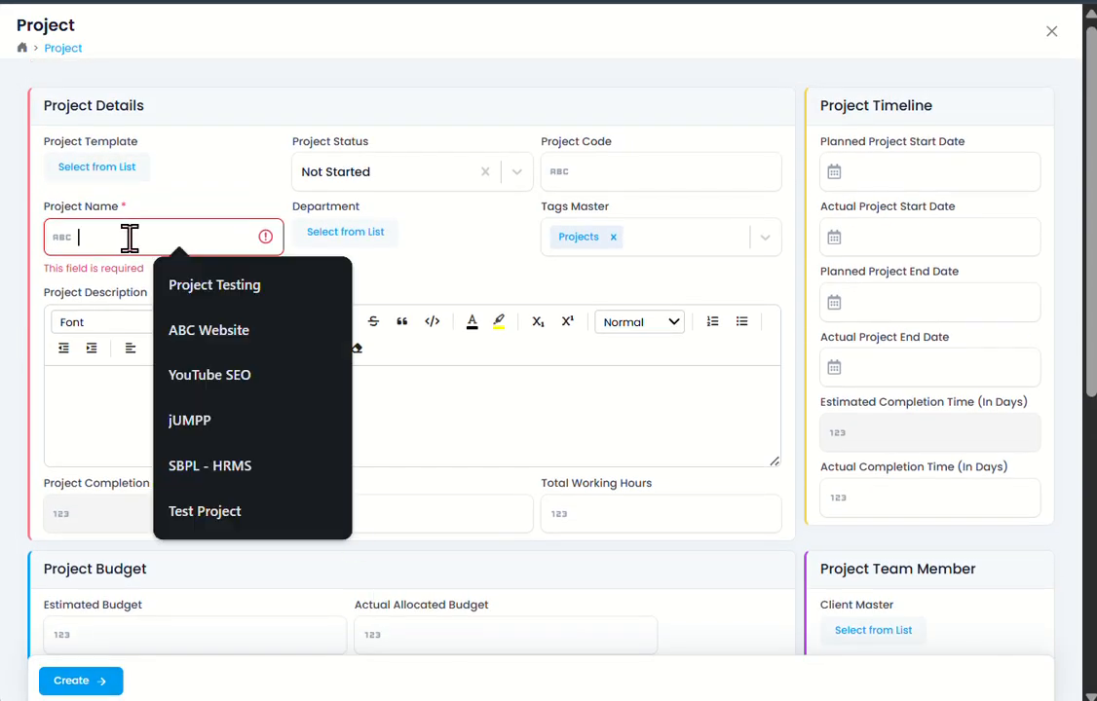
{"action": "left_click", "coordinate": [212, 288]}
{"action": "scroll", "coordinate": [608, 251], "scroll_direction": "down", "scroll_amount": 1}
{"action": "scroll", "coordinate": [282, 509], "scroll_direction": "down", "scroll_amount": 5}
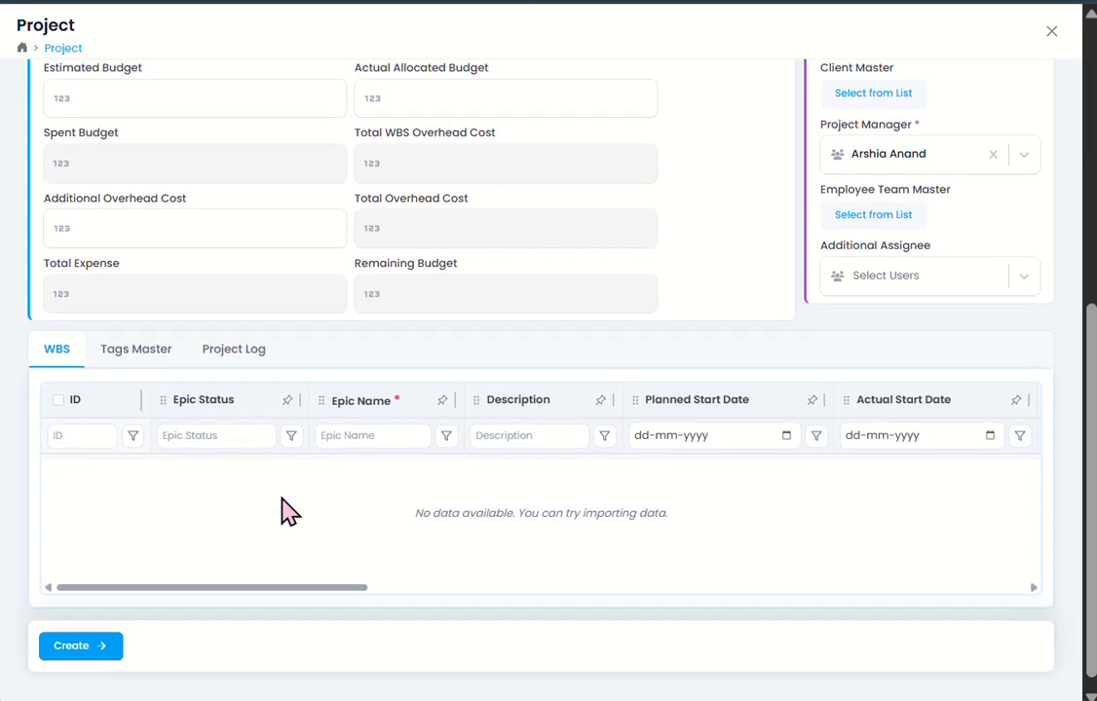
{"action": "left_click", "coordinate": [70, 646]}
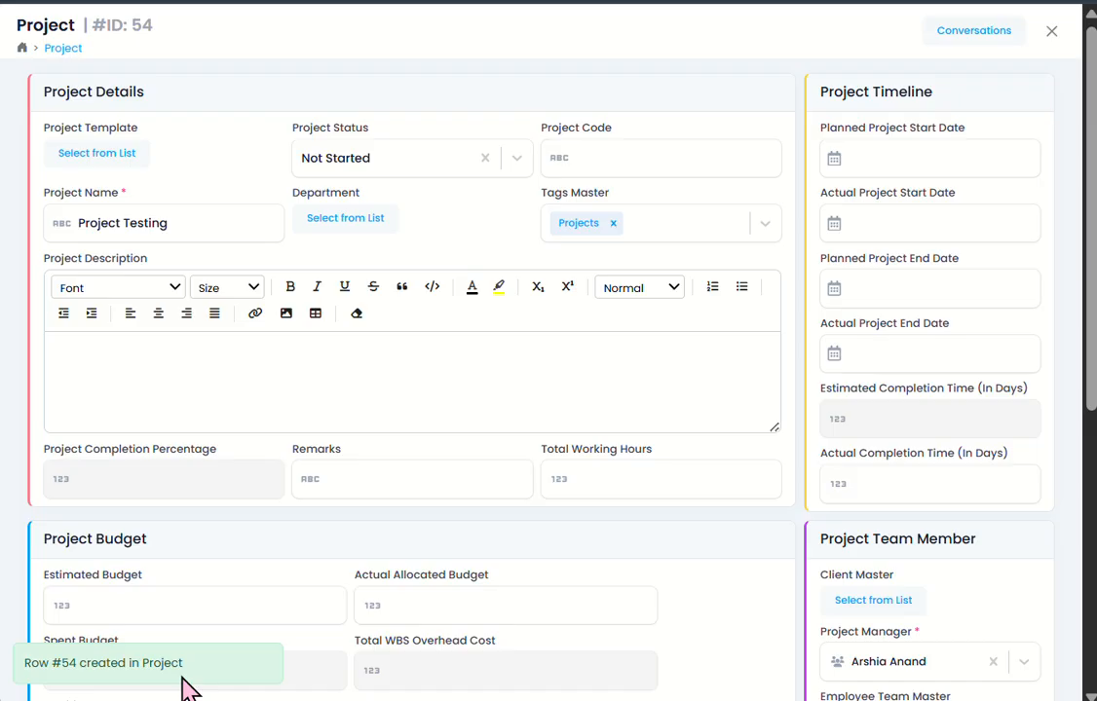
{"action": "left_click", "coordinate": [1051, 33]}
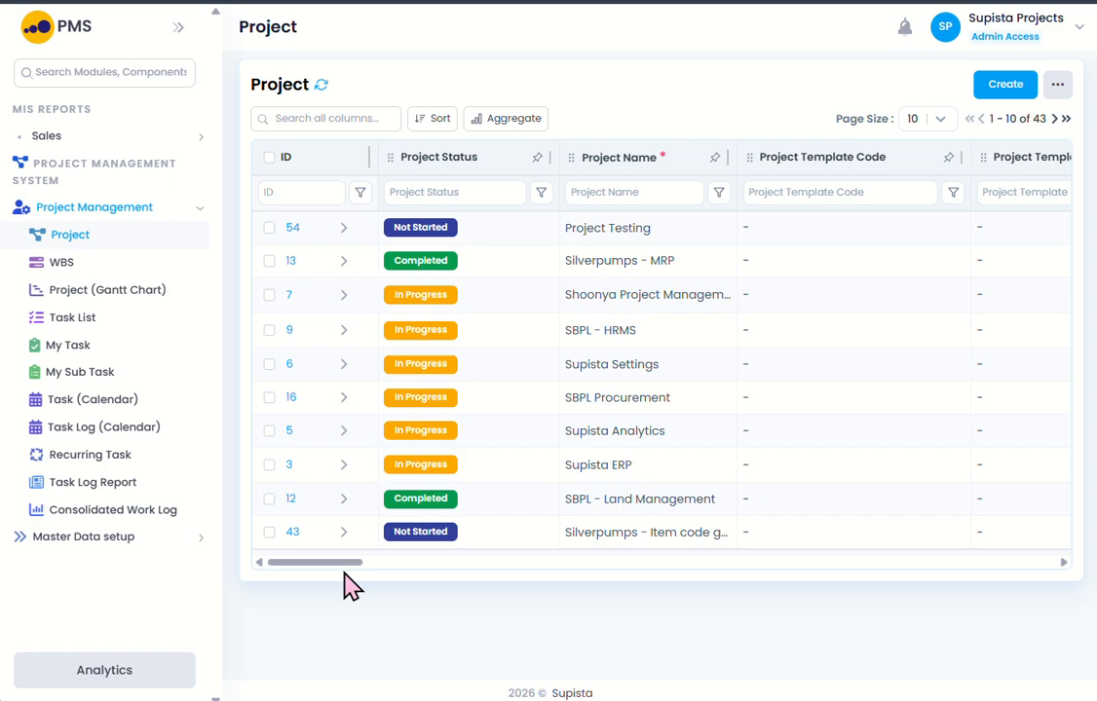
Filter the project list by the In Progress status, and clear that filter after viewing the matching projects.
{"action": "mouse_move", "coordinate": [349, 563]}
{"action": "left_mouse_down"}
{"action": "mouse_move", "coordinate": [362, 561]}
{"action": "mouse_move", "coordinate": [348, 563]}
{"action": "left_mouse_up"}
{"action": "left_click_drag", "start_coordinate": [334, 565], "coordinate": [302, 606]}
{"action": "left_click", "coordinate": [541, 194]}
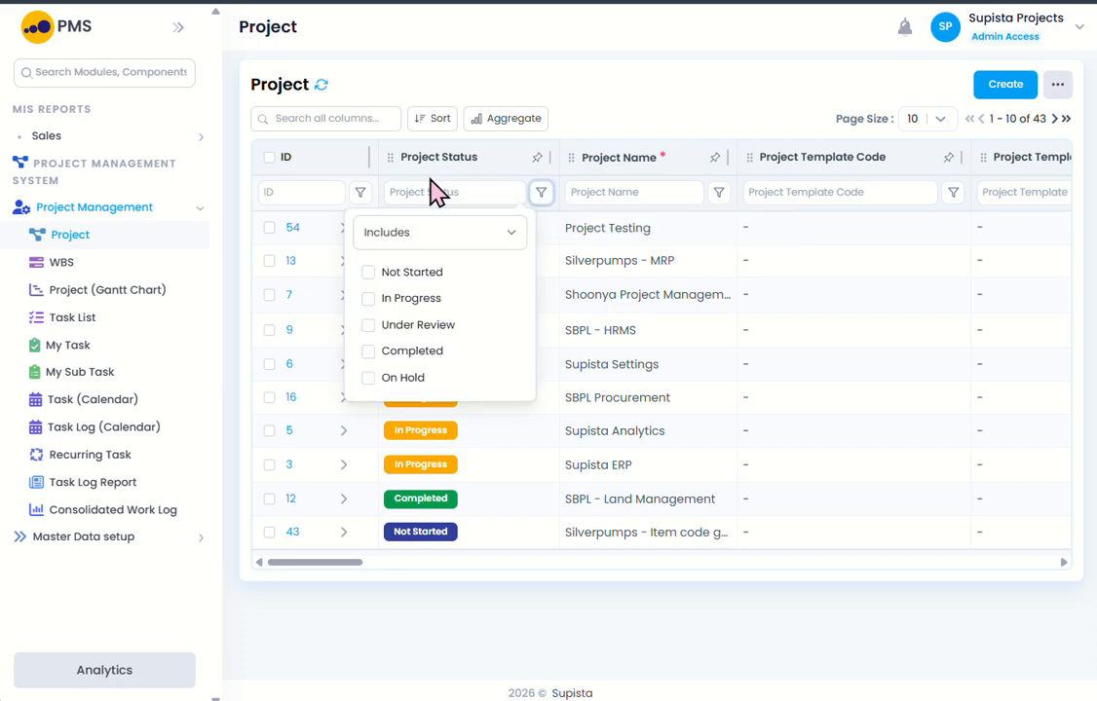
{"action": "left_click", "coordinate": [370, 300]}
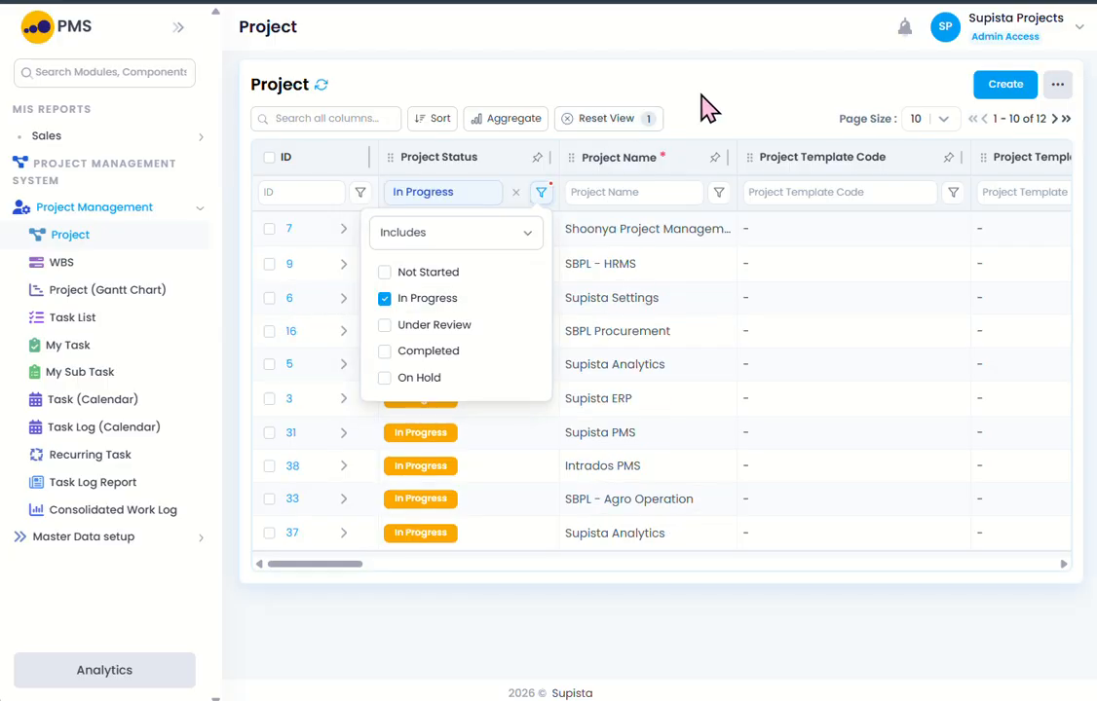
{"action": "left_click", "coordinate": [720, 108]}
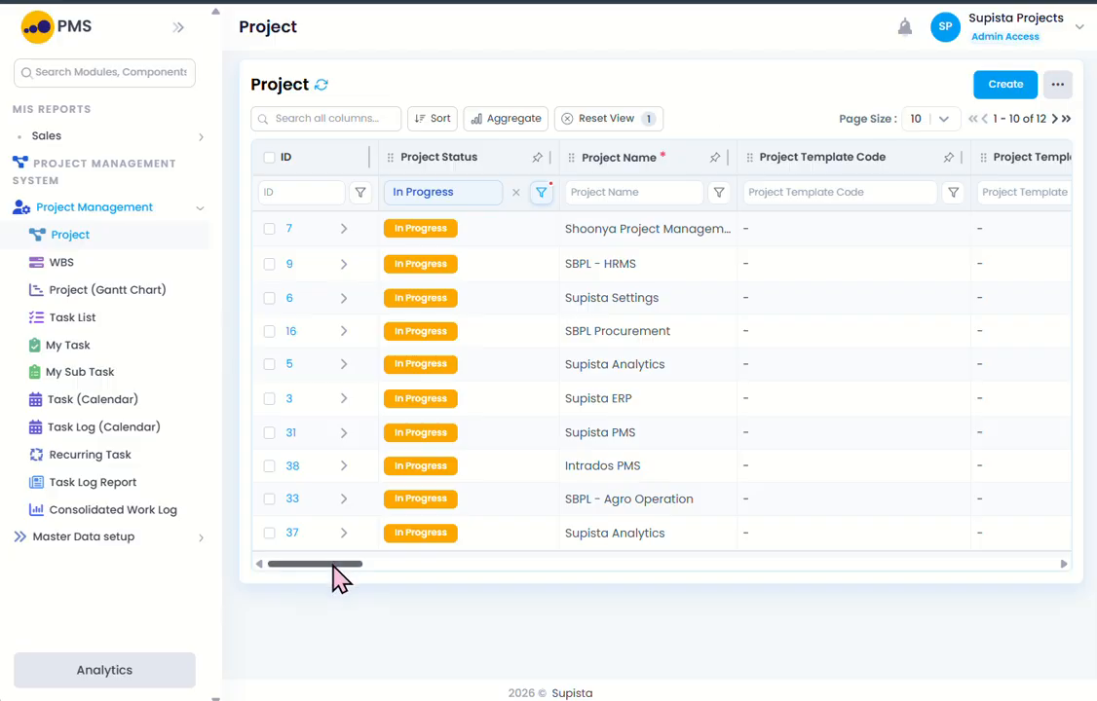
{"action": "left_click", "coordinate": [516, 192]}
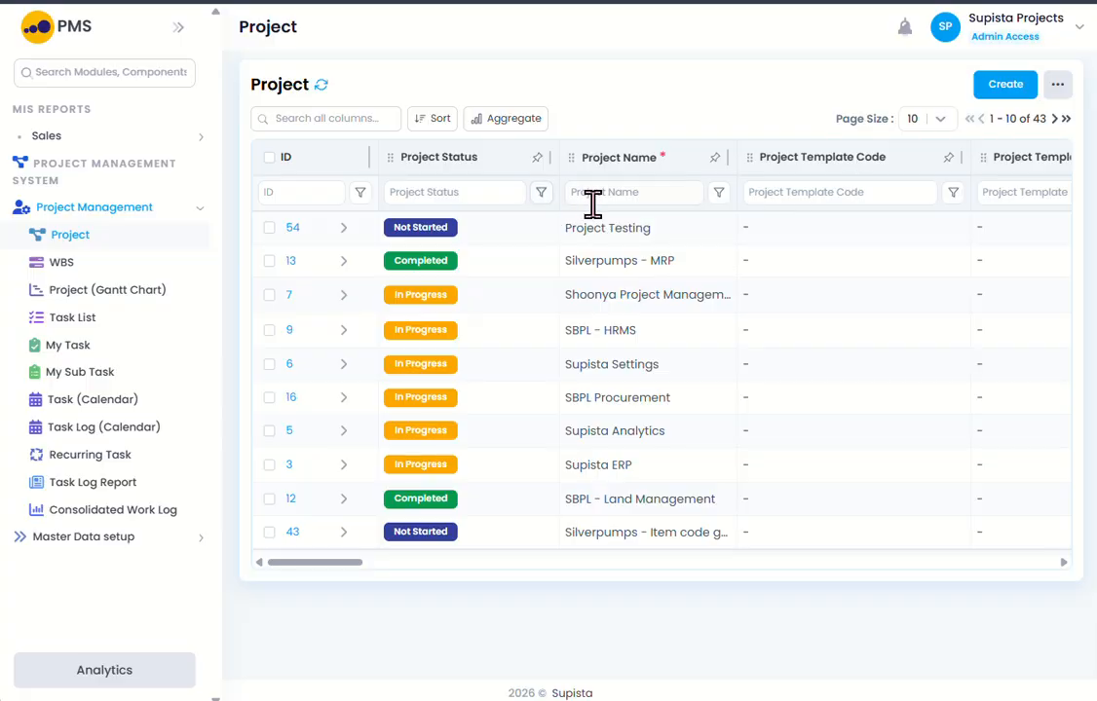
Filter the project list by the Completed status, and clear that filter after viewing the matching projects.
{"action": "left_click", "coordinate": [542, 192]}
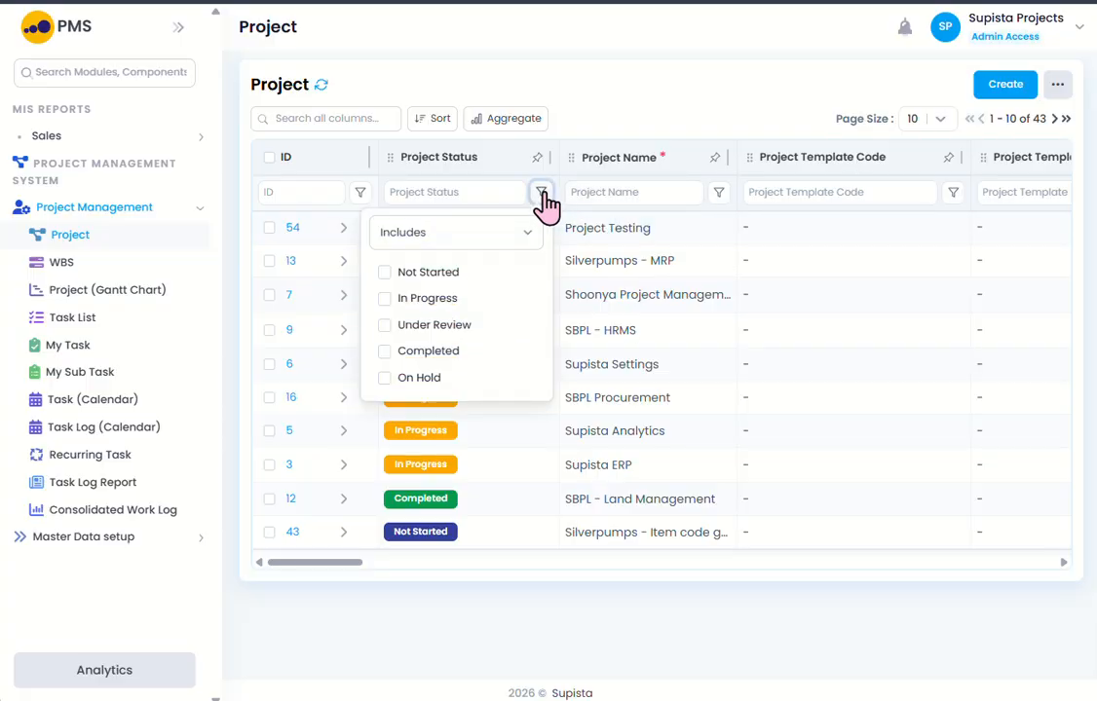
{"action": "left_click", "coordinate": [397, 353]}
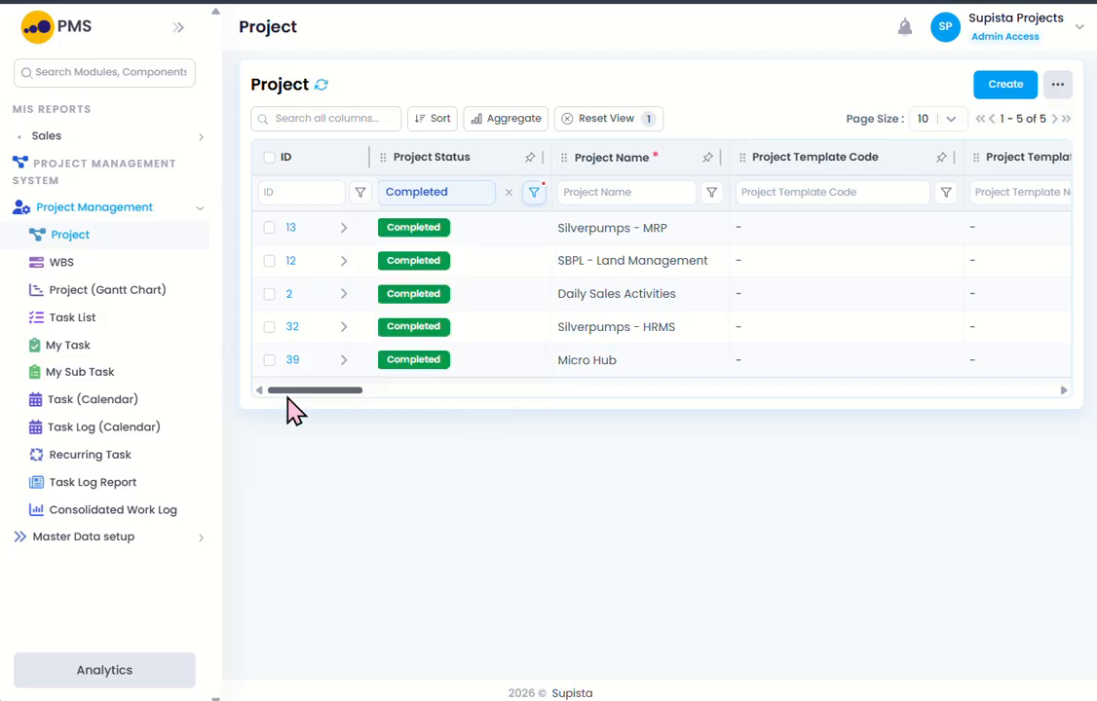
{"action": "mouse_move", "coordinate": [289, 402]}
{"action": "left_mouse_down"}
{"action": "mouse_move", "coordinate": [1013, 402]}
{"action": "mouse_move", "coordinate": [592, 416]}
{"action": "mouse_move", "coordinate": [279, 402]}
{"action": "left_mouse_up"}
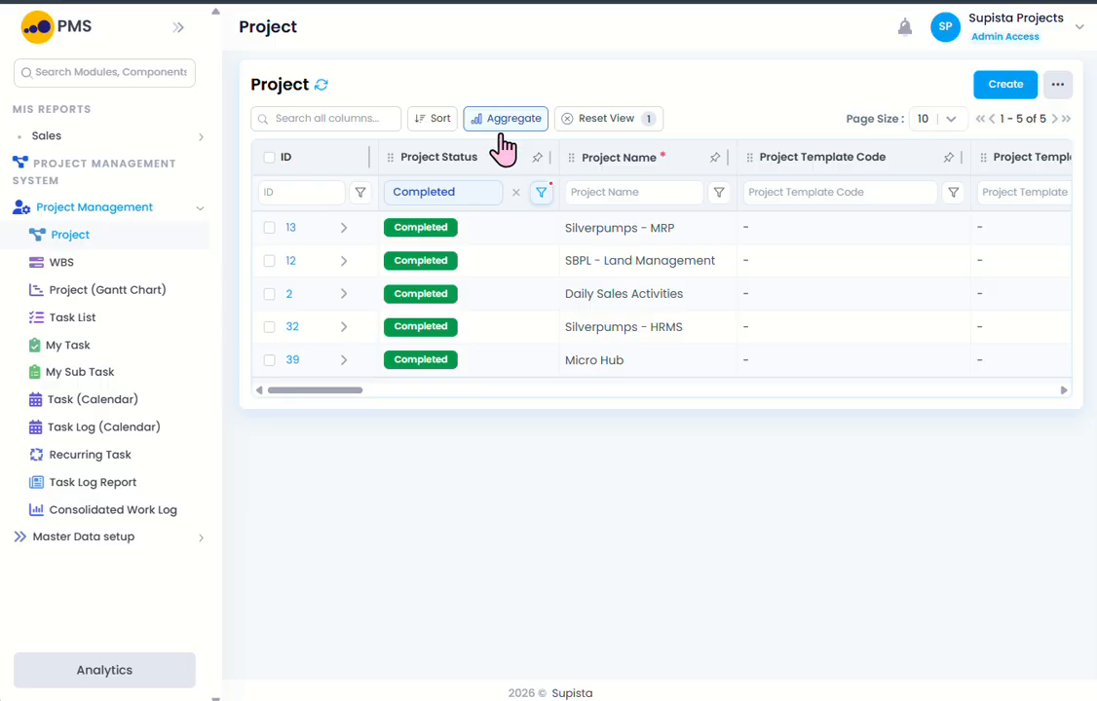
{"action": "left_click", "coordinate": [515, 191]}
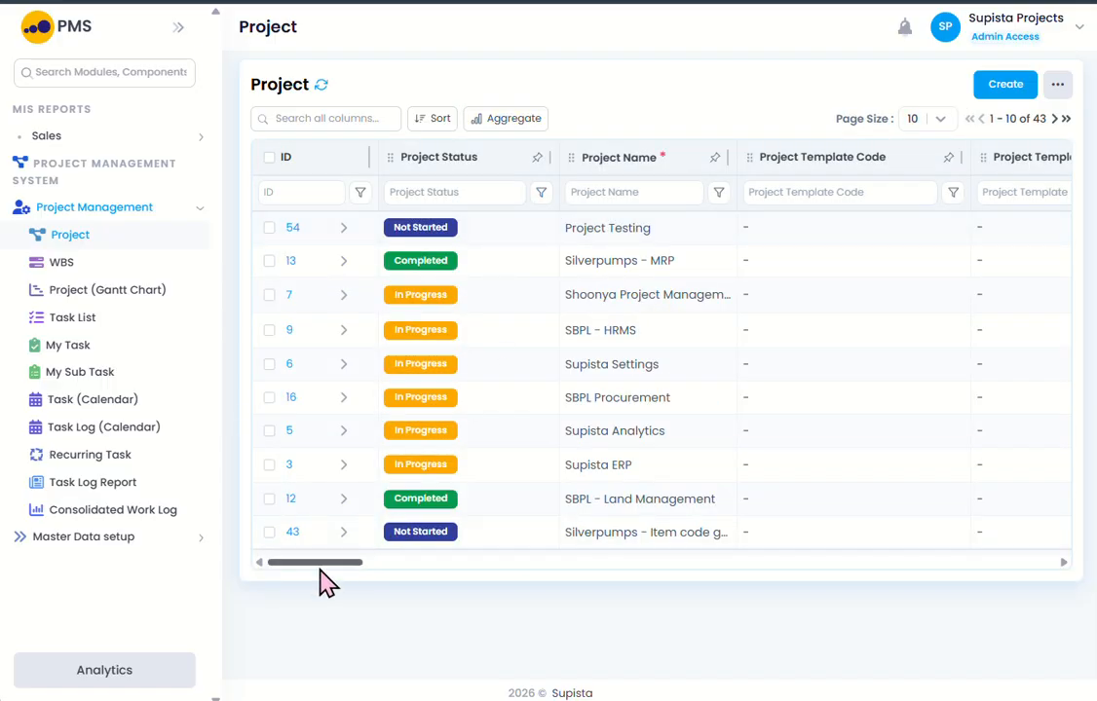
Add a SUM aggregation on the Project Completion Percentage column of the project table.
{"action": "left_click_drag", "start_coordinate": [318, 565], "coordinate": [563, 604]}
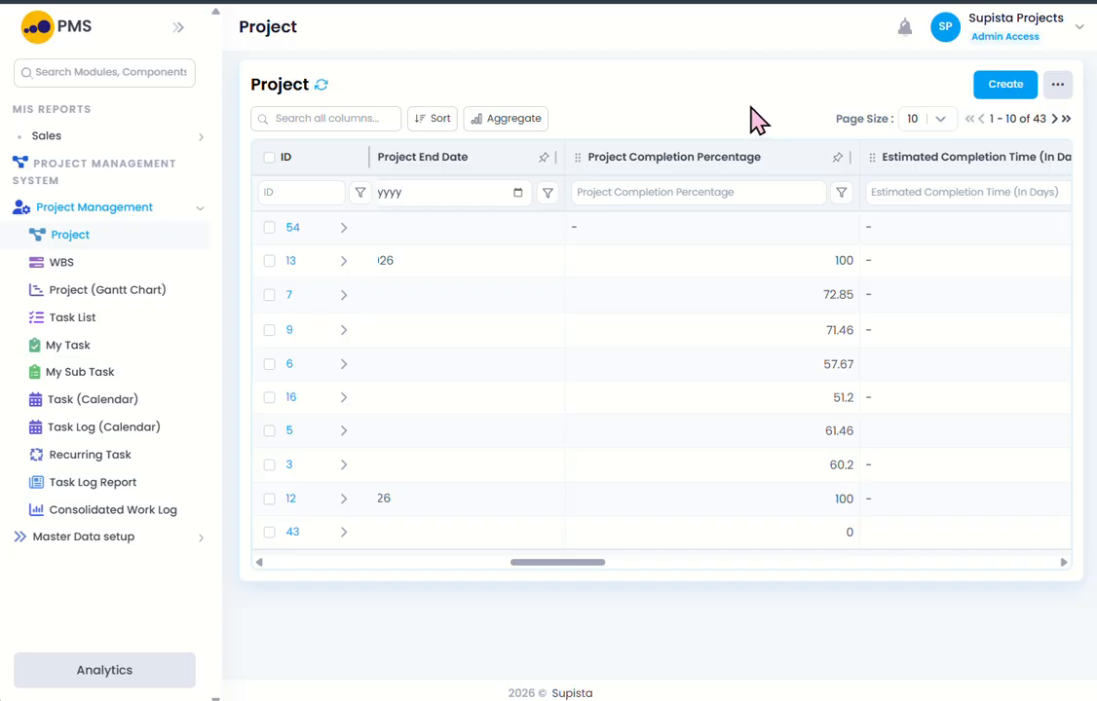
{"action": "left_click", "coordinate": [516, 121]}
{"action": "scroll", "coordinate": [453, 289], "scroll_direction": "down", "scroll_amount": 2}
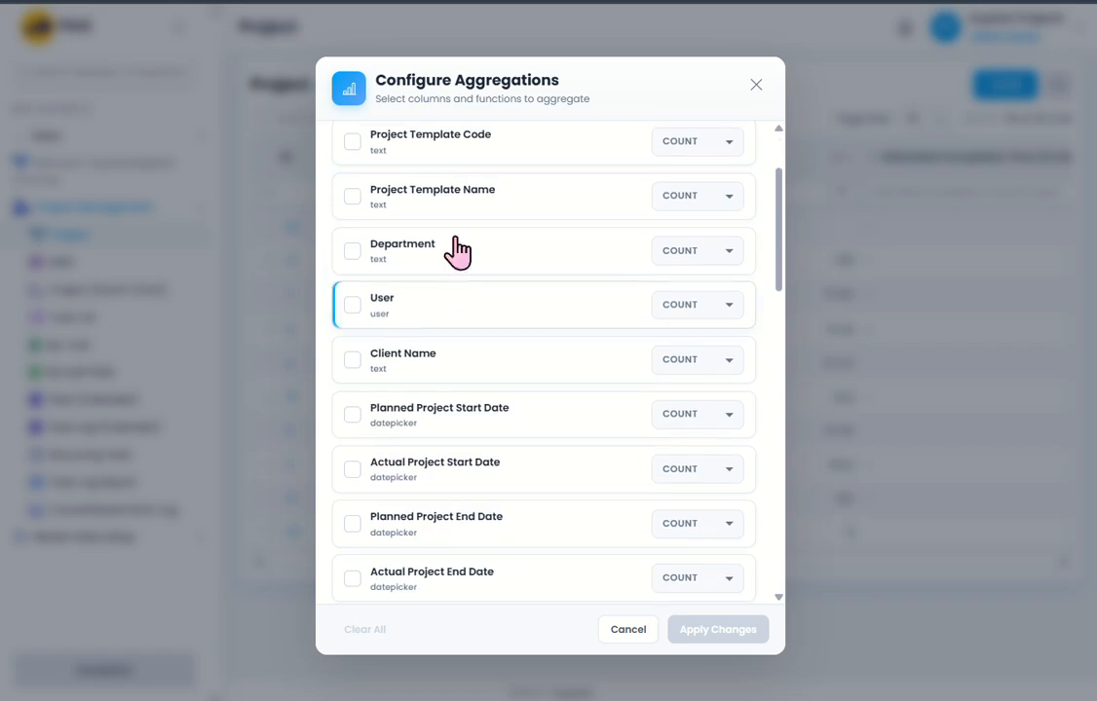
{"action": "scroll", "coordinate": [457, 250], "scroll_direction": "up", "scroll_amount": 2}
{"action": "scroll", "coordinate": [460, 245], "scroll_direction": "down", "scroll_amount": 2}
{"action": "scroll", "coordinate": [563, 367], "scroll_direction": "down", "scroll_amount": 4}
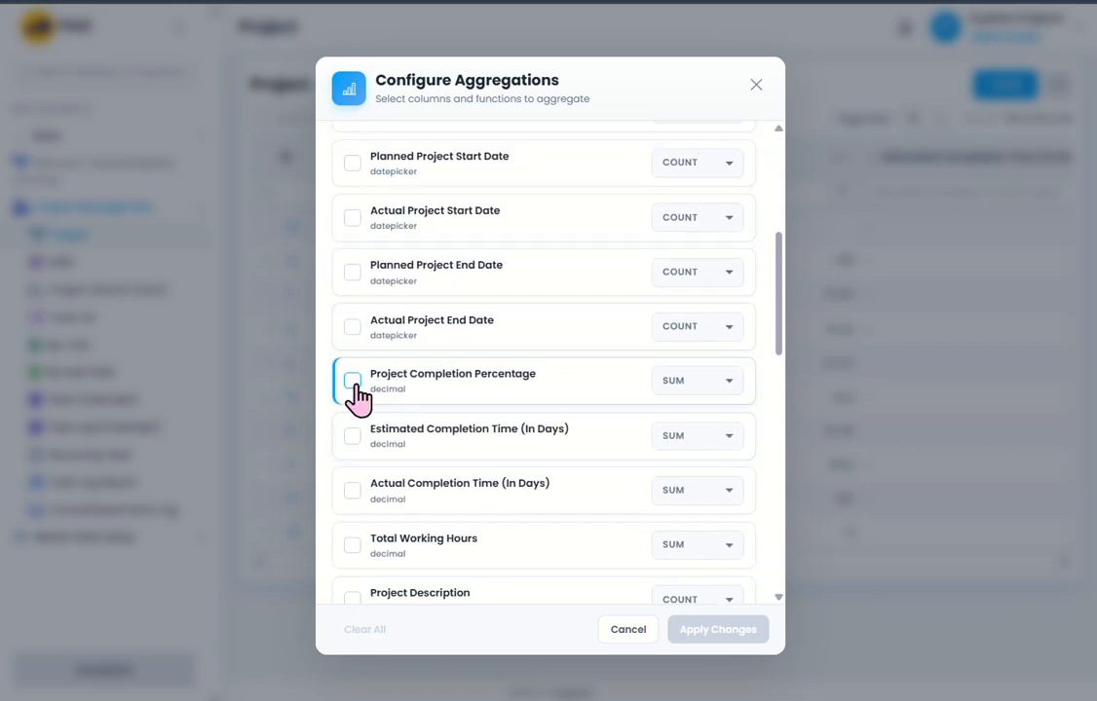
{"action": "left_click", "coordinate": [353, 383]}
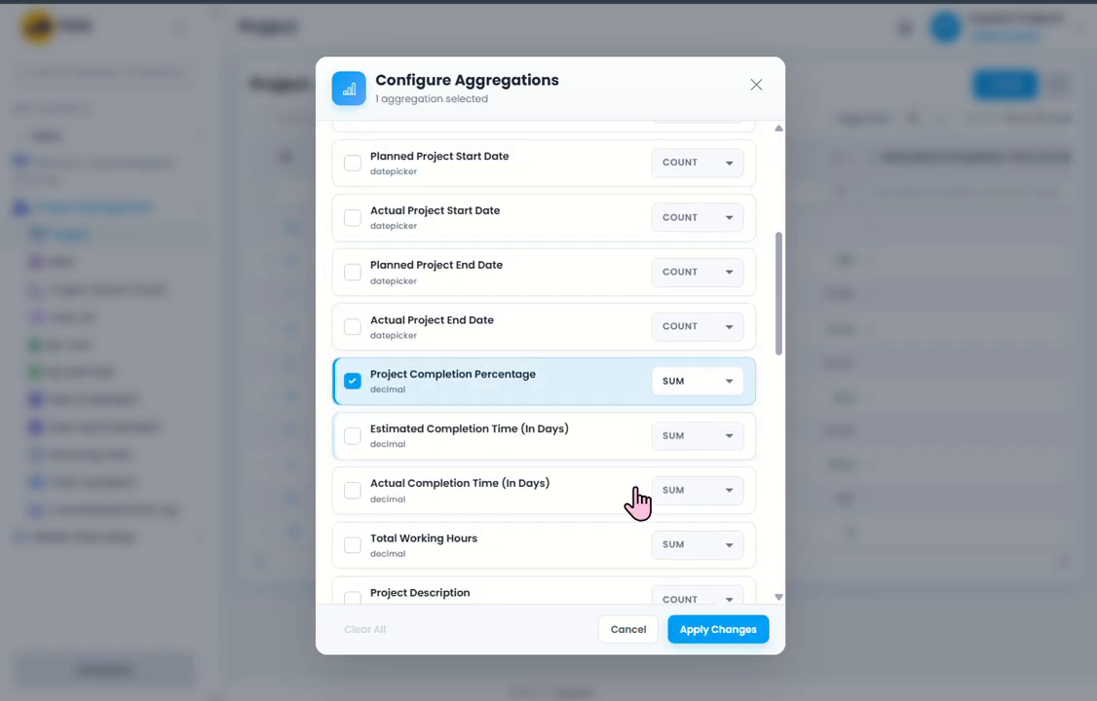
{"action": "left_click", "coordinate": [694, 641]}
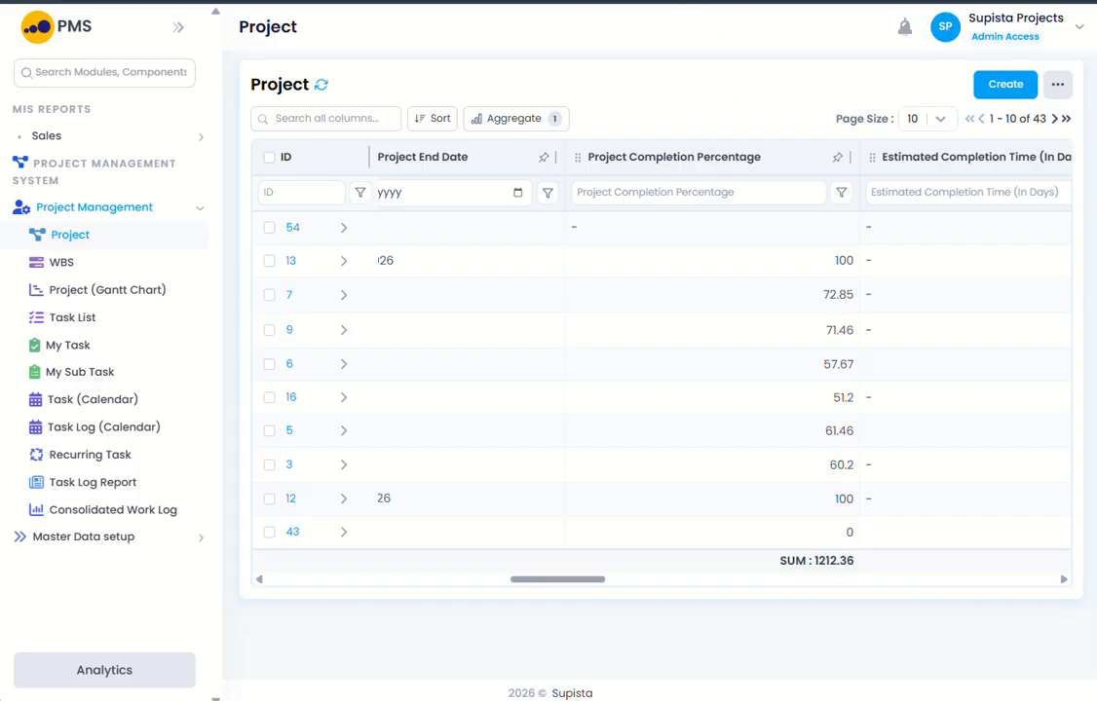
{"action": "scroll", "coordinate": [662, 370], "scroll_direction": "right", "scroll_amount": 1}
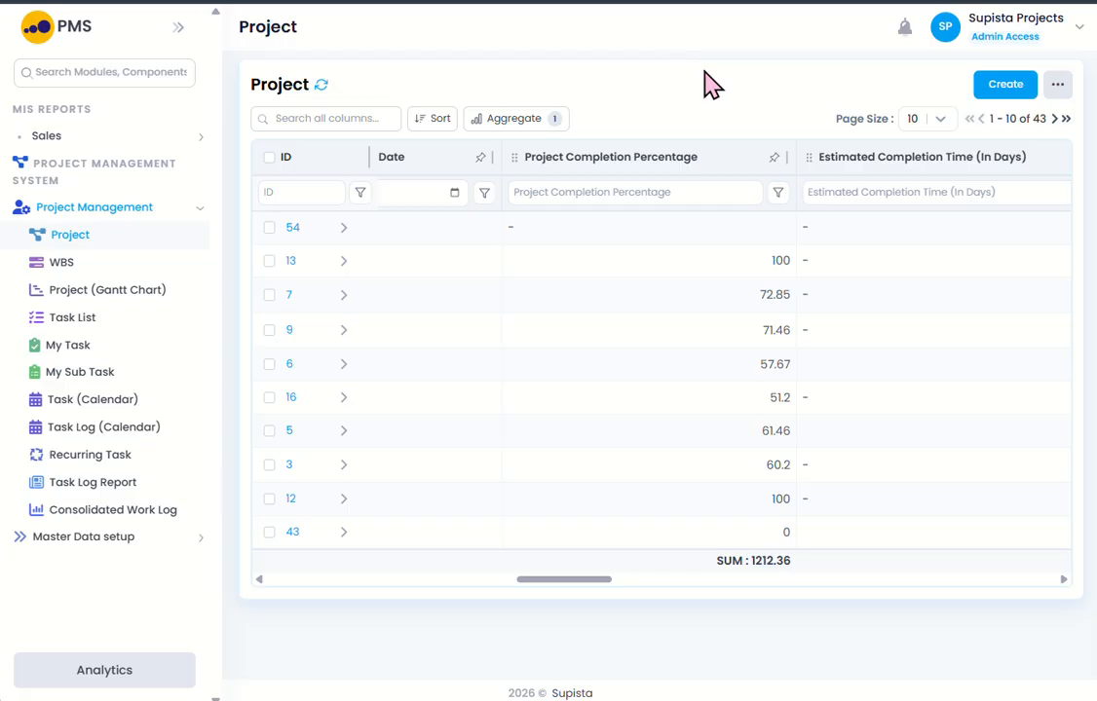
Export the project table as CSV and return to its first columns.
{"action": "left_click", "coordinate": [1060, 88]}
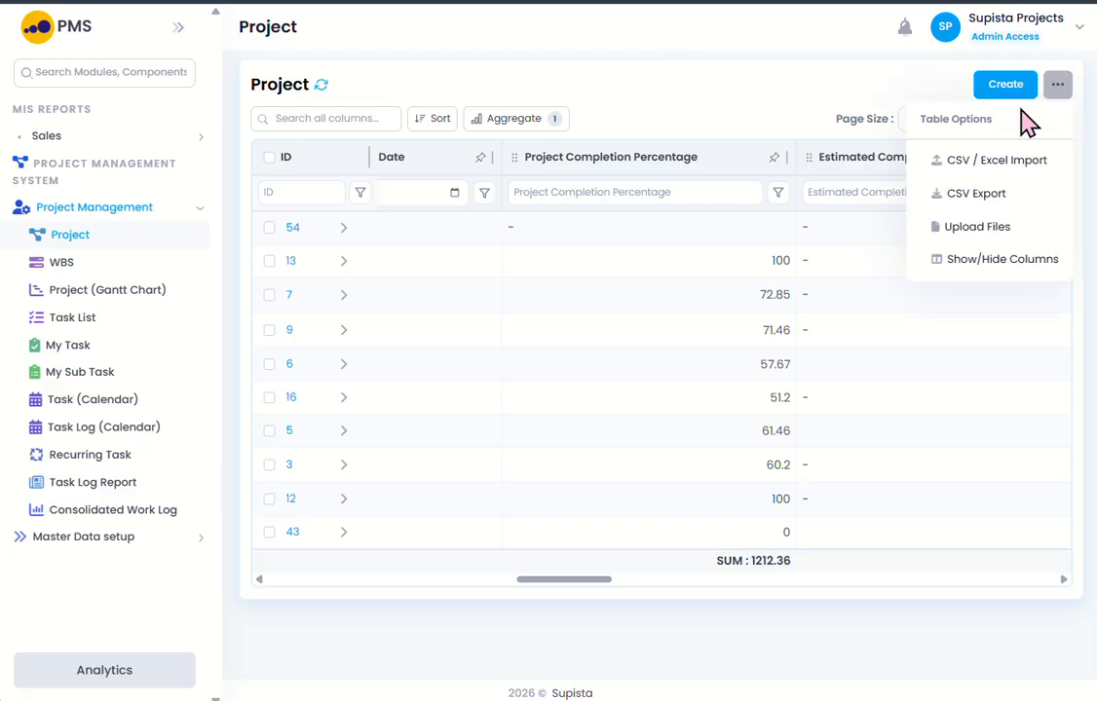
{"action": "left_click", "coordinate": [989, 206]}
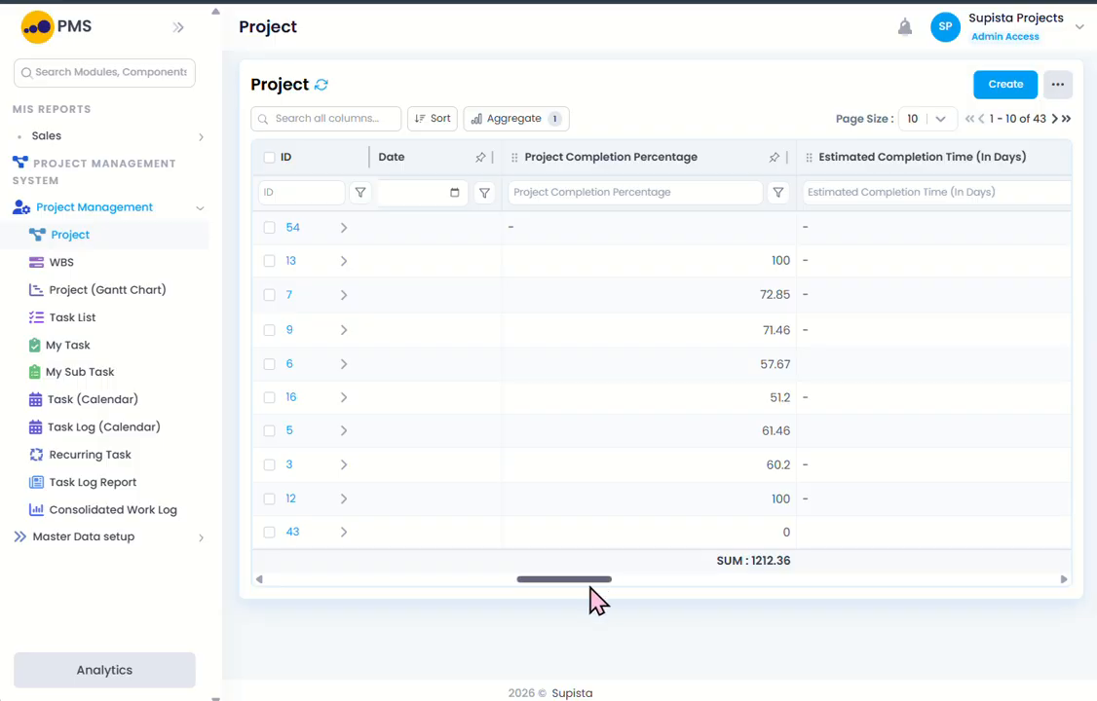
{"action": "left_click_drag", "start_coordinate": [595, 595], "coordinate": [362, 621]}
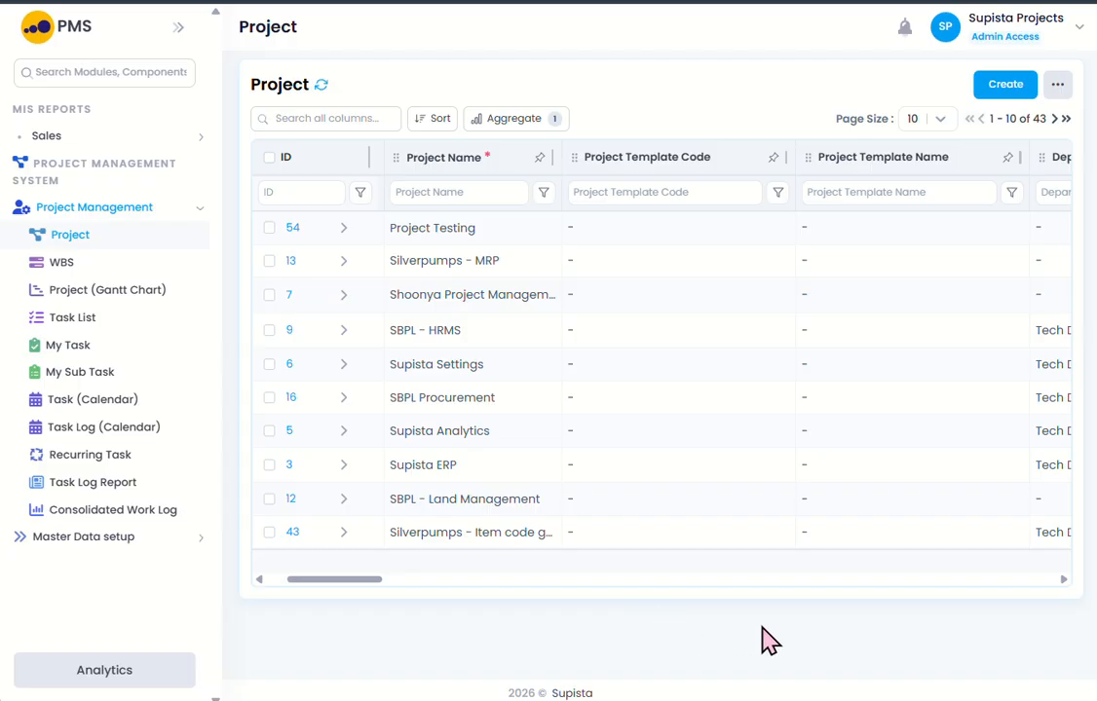